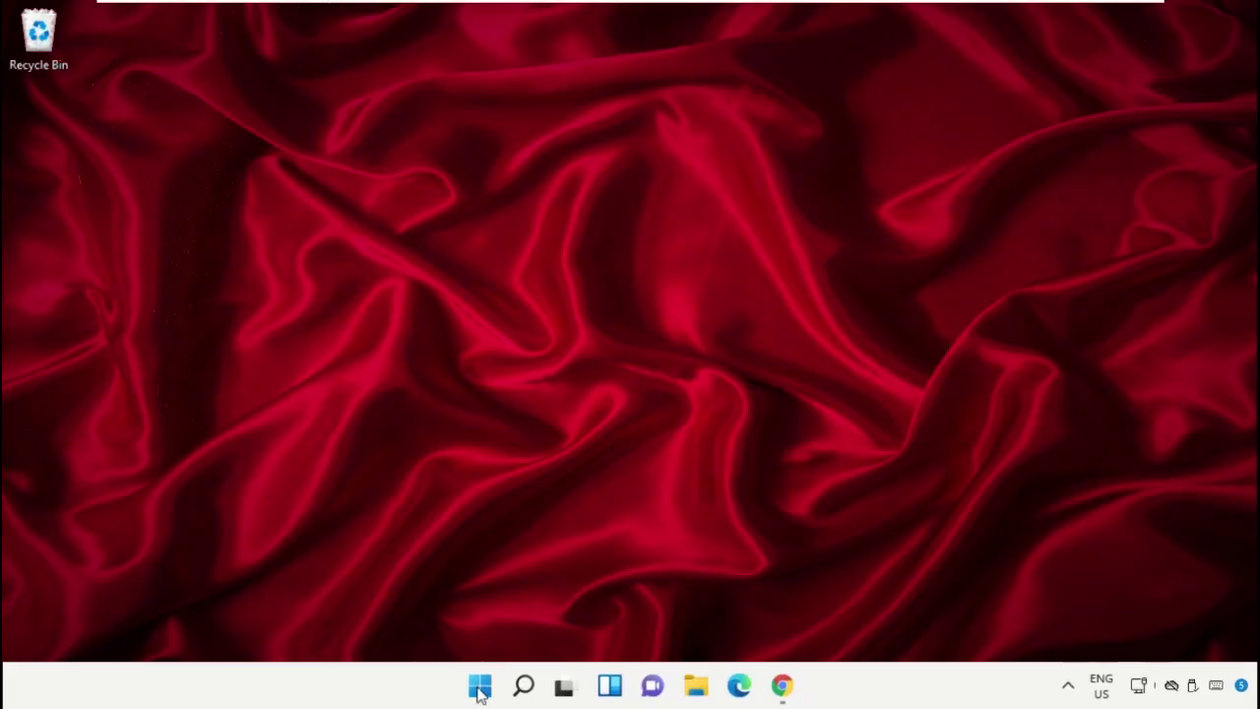
# Search Windows for 'task manager' and bring up the Task Manager result's launch options
pyautogui.click(523, 684)
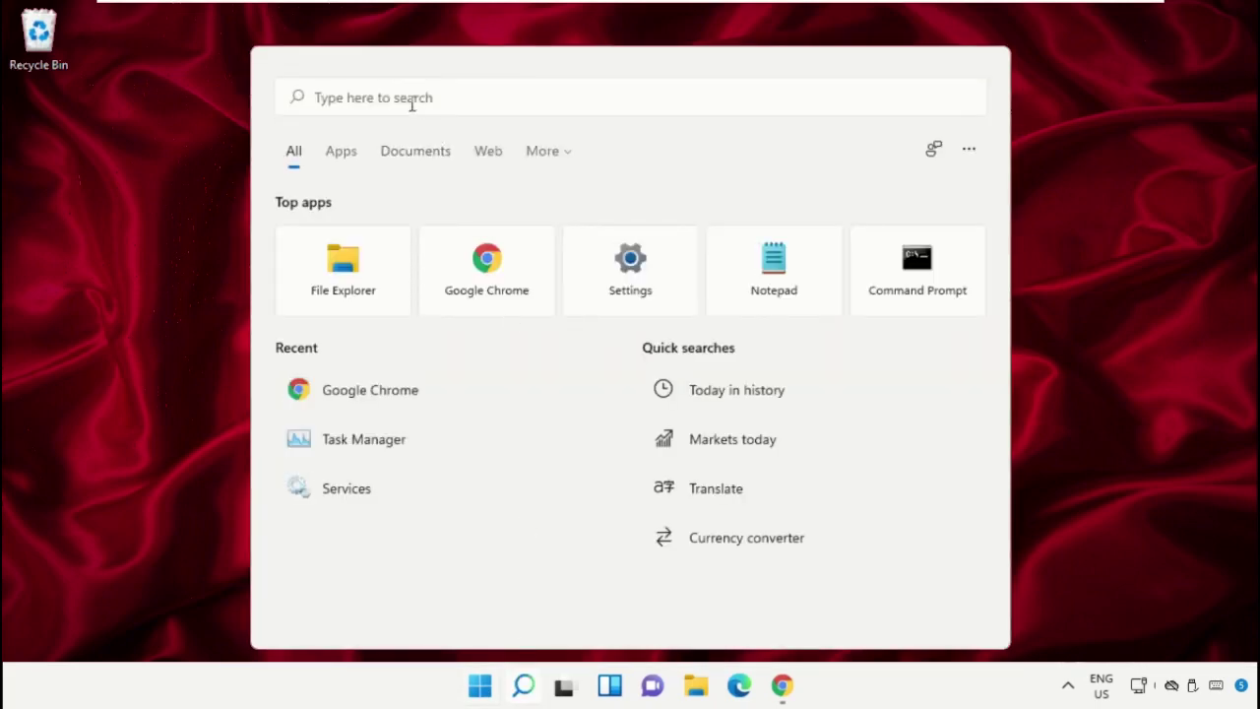
pyautogui.write('task')
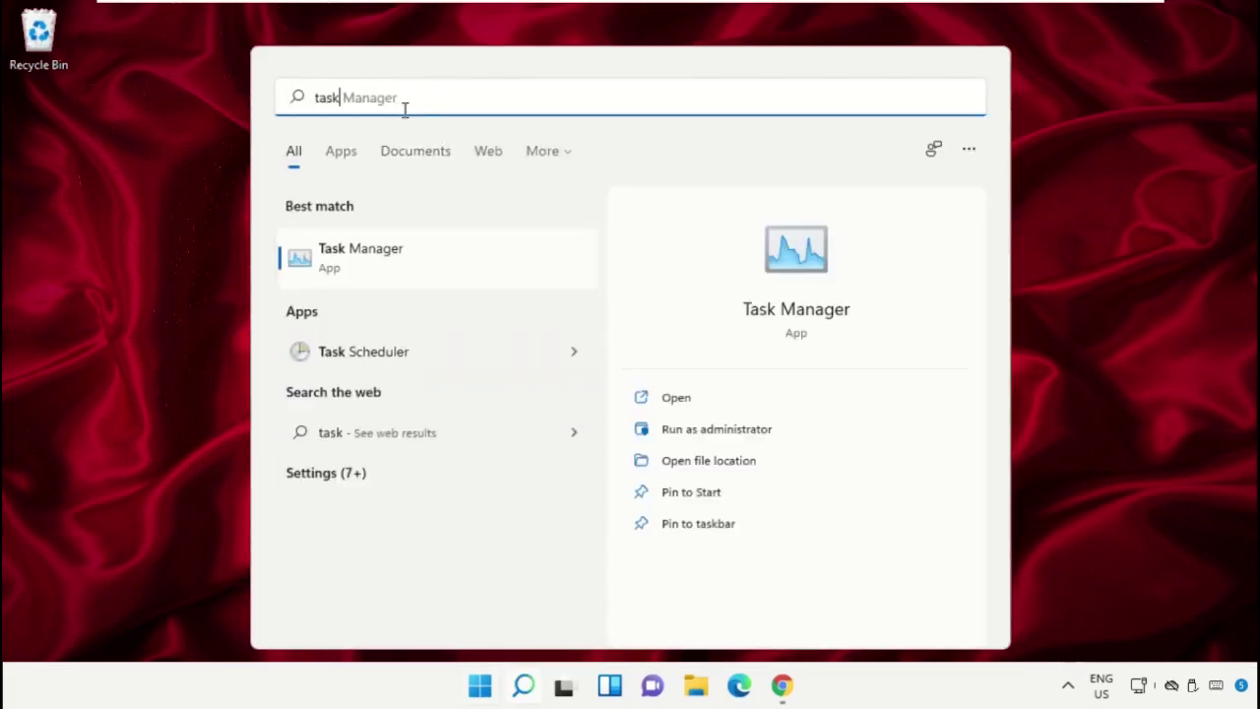
pyautogui.write(' manager')
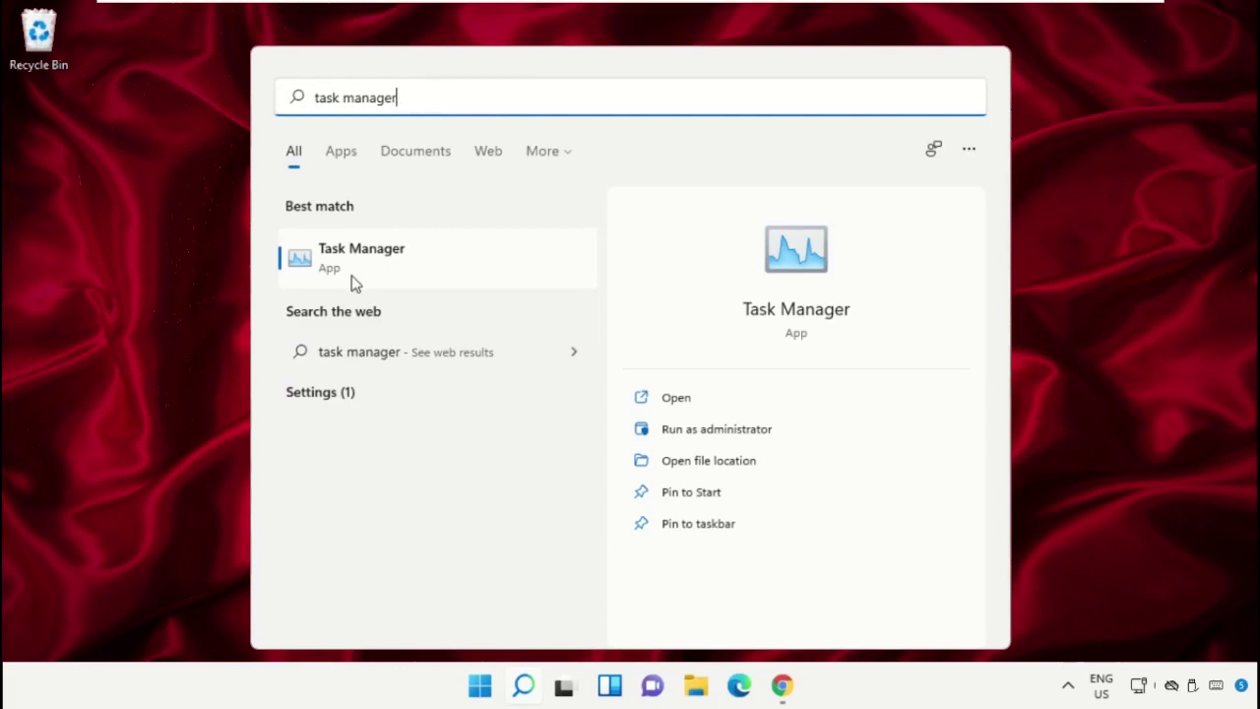
pyautogui.rightClick(351, 264)
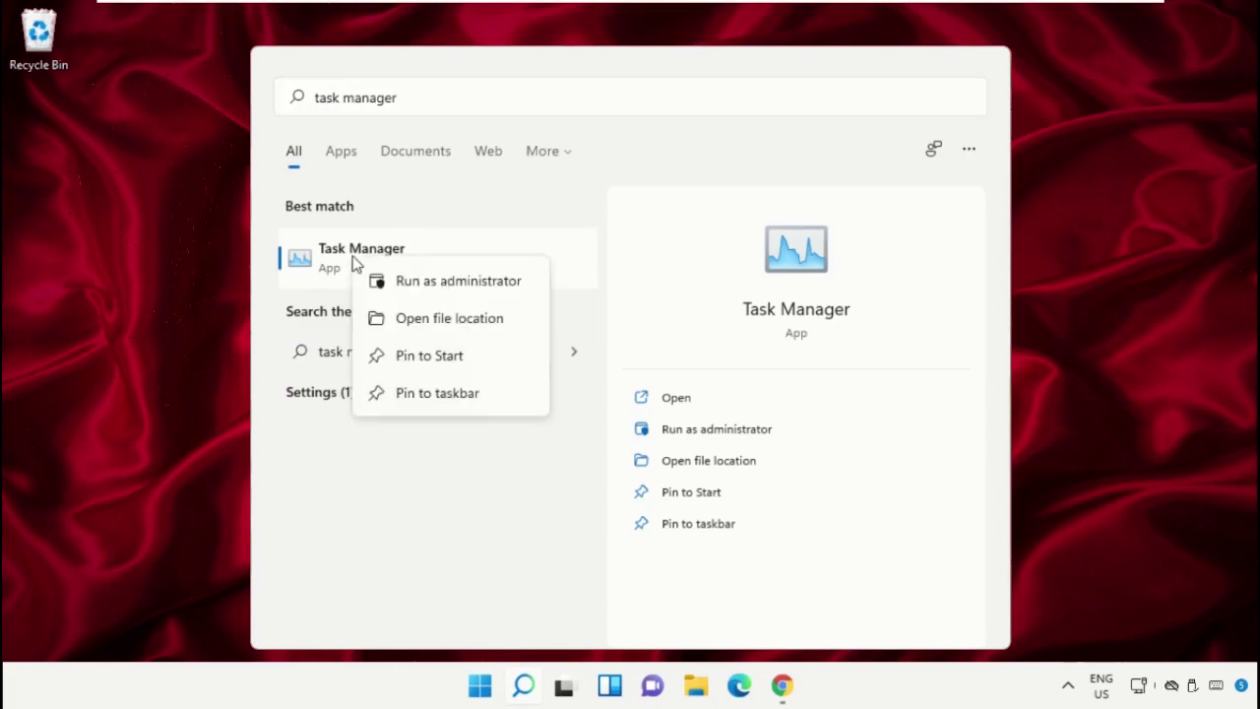
# Launch Task Manager as administrator, start a new task beside it, and browse for the program
pyautogui.click(439, 283)
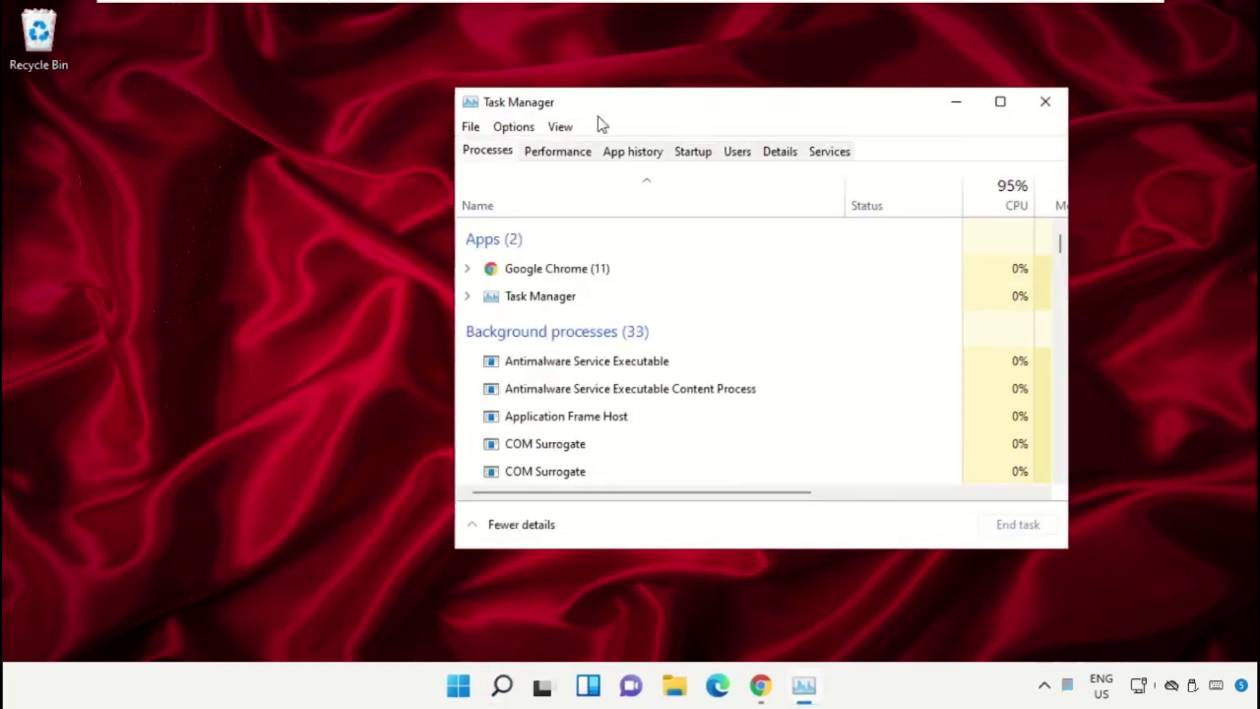
pyautogui.moveTo(630, 107); pyautogui.dragTo(286, 196)
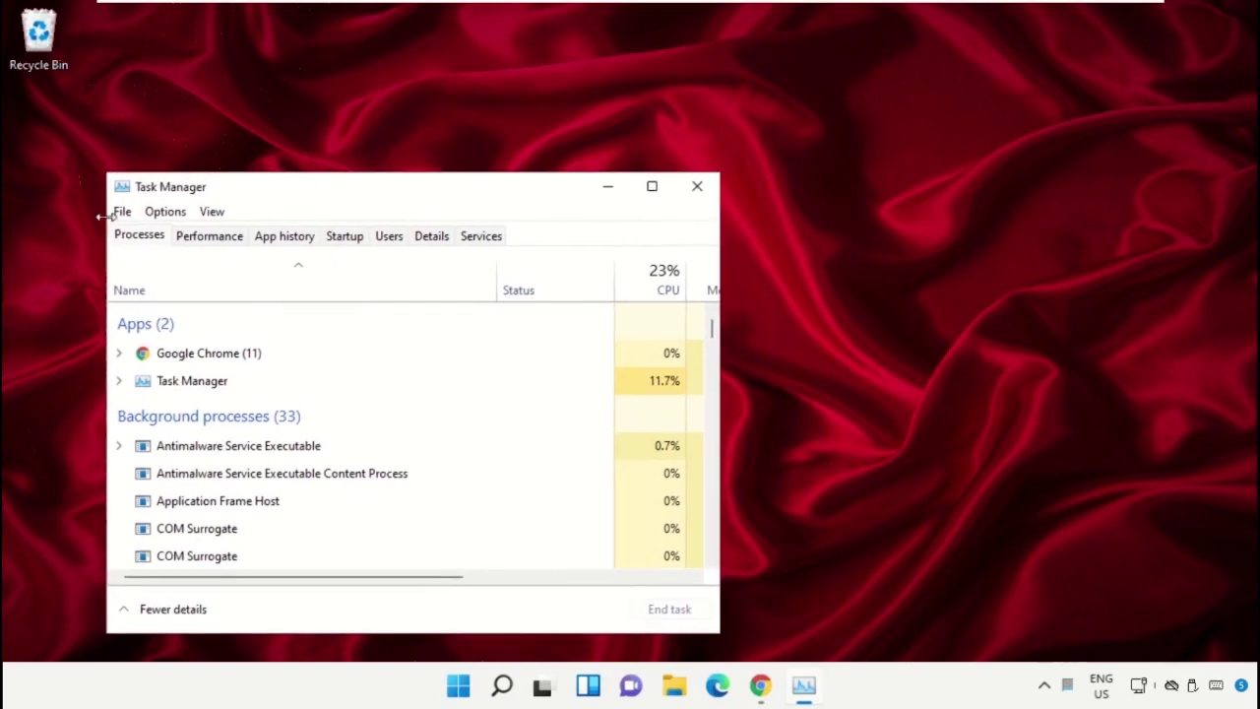
pyautogui.click(119, 212)
pyautogui.press('Right')
pyautogui.press('Escape')
pyautogui.click(119, 212)
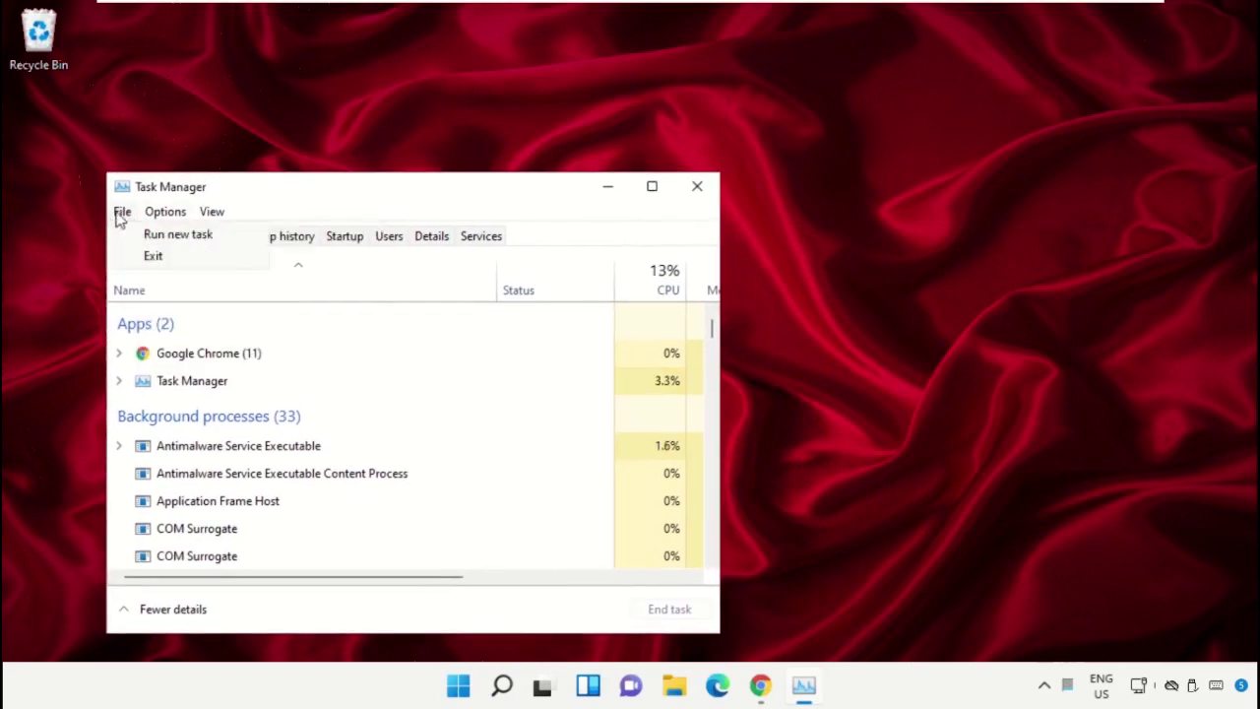
pyautogui.click(256, 236)
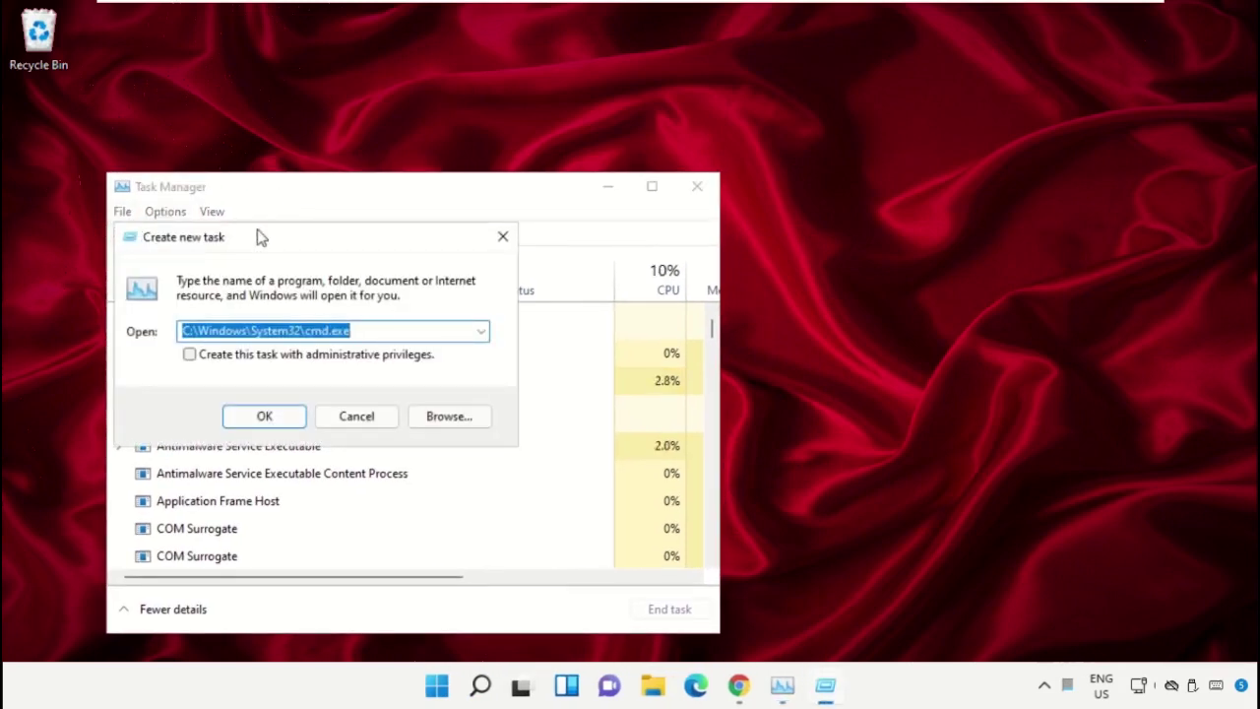
pyautogui.moveTo(261, 237); pyautogui.dragTo(879, 191)
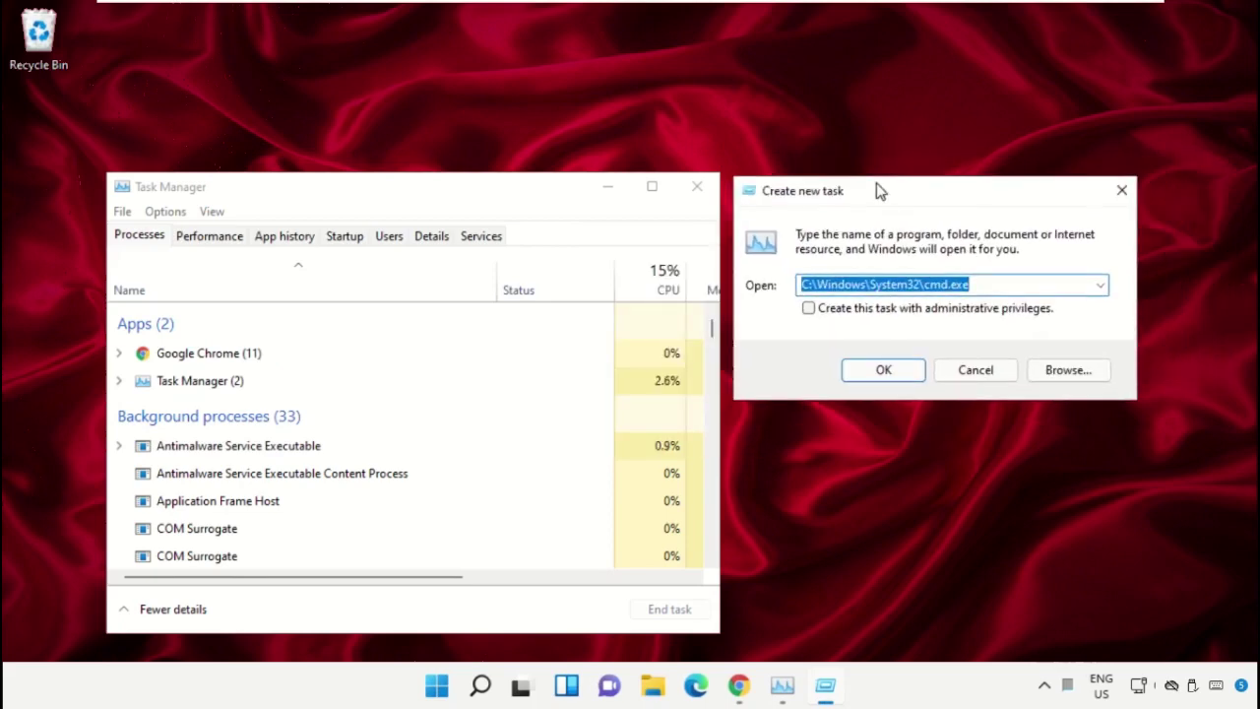
pyautogui.click(1057, 377)
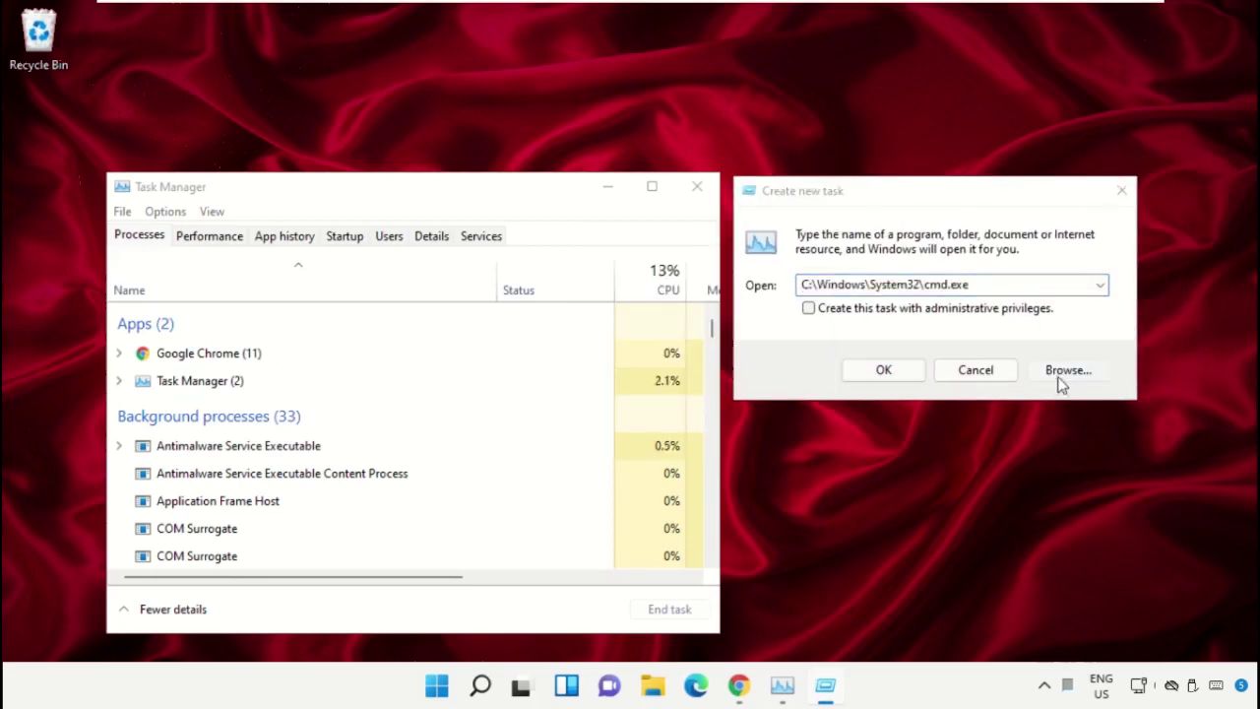
# Navigate the Browse dialog from This PC through Local Disk (C:) into the Windows folder
pyautogui.click(686, 298)
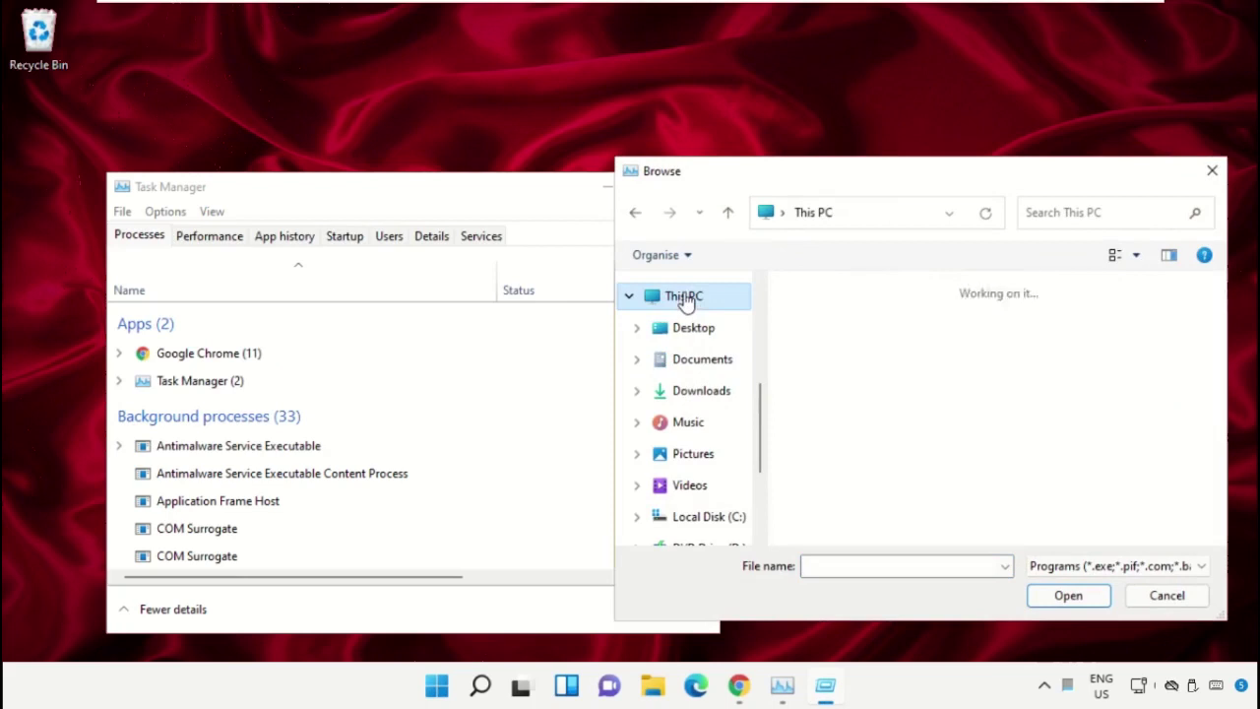
pyautogui.scroll(-3, 903, 436)
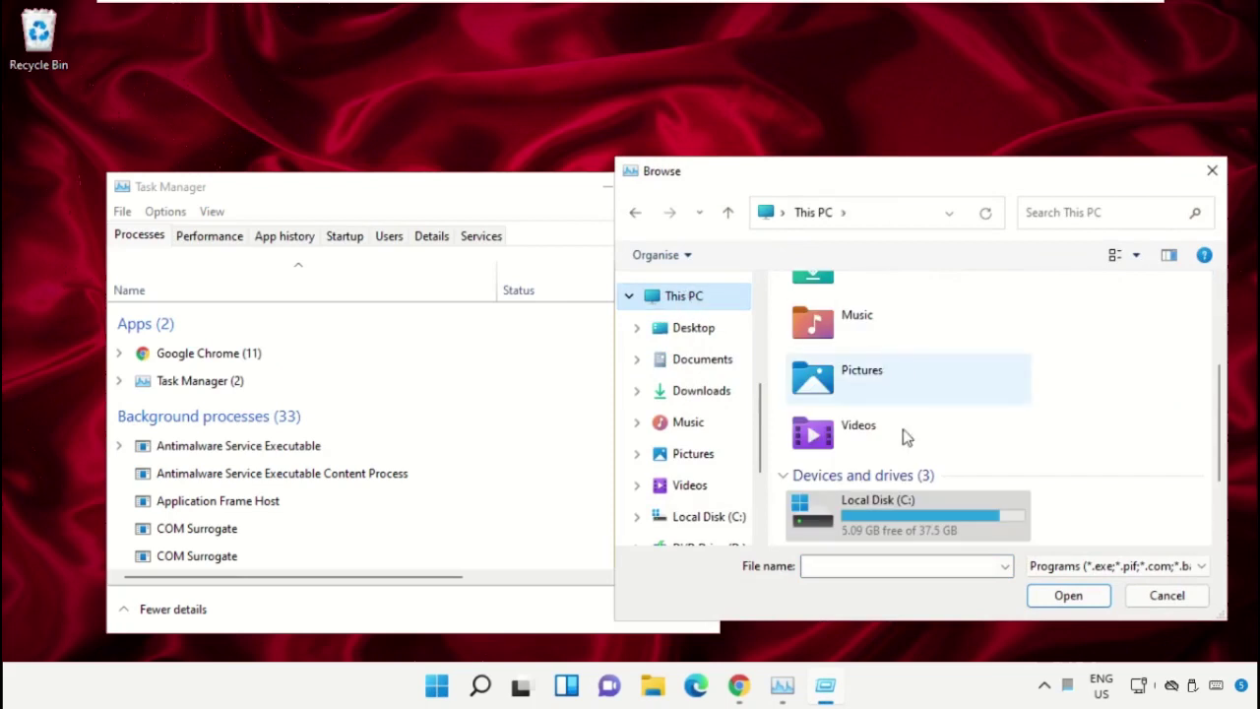
pyautogui.doubleClick(914, 507)
pyautogui.scroll(-2, 896, 418)
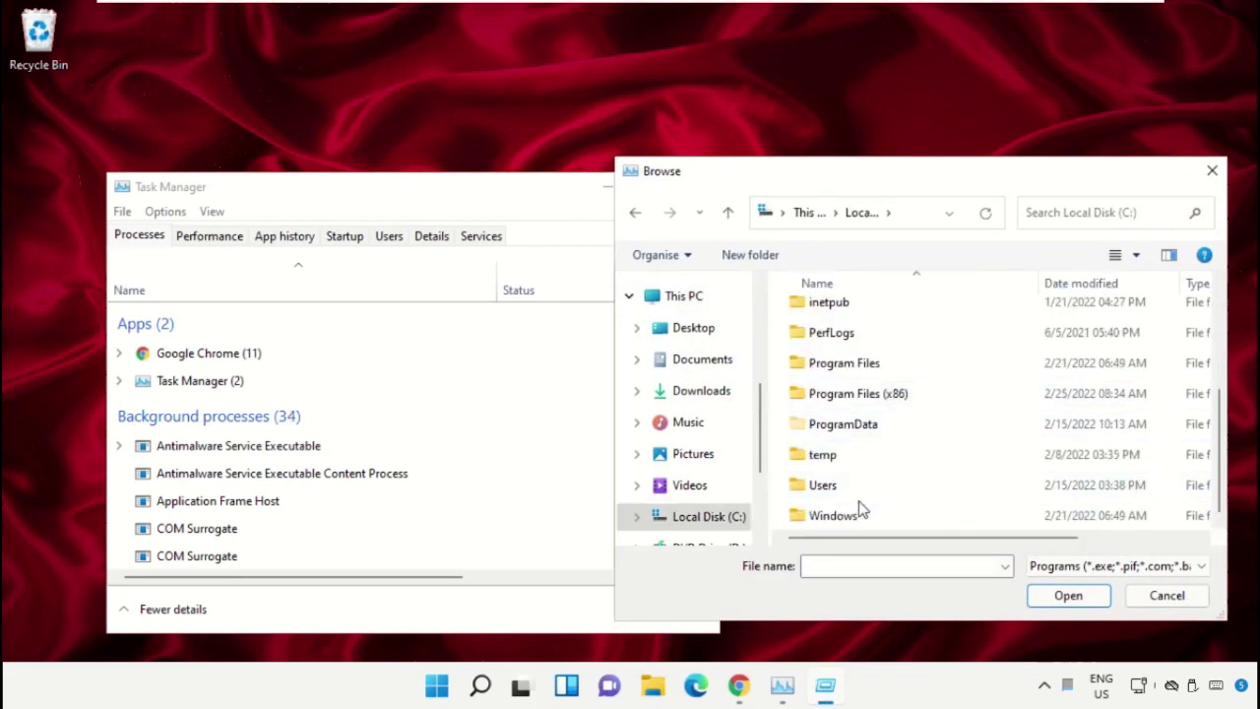
pyautogui.doubleClick(845, 516)
# Open the System32 folder and choose cmd.exe as the file name
pyautogui.click(859, 384)
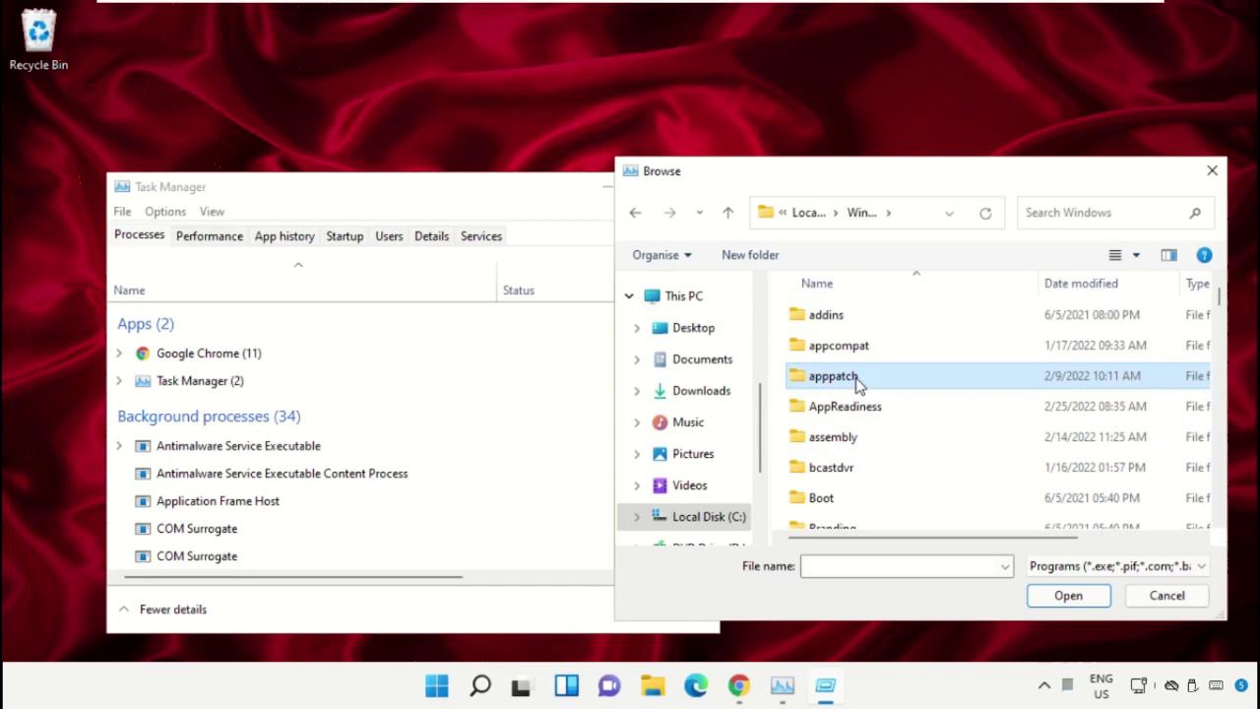
pyautogui.write('system')
pyautogui.doubleClick(839, 344)
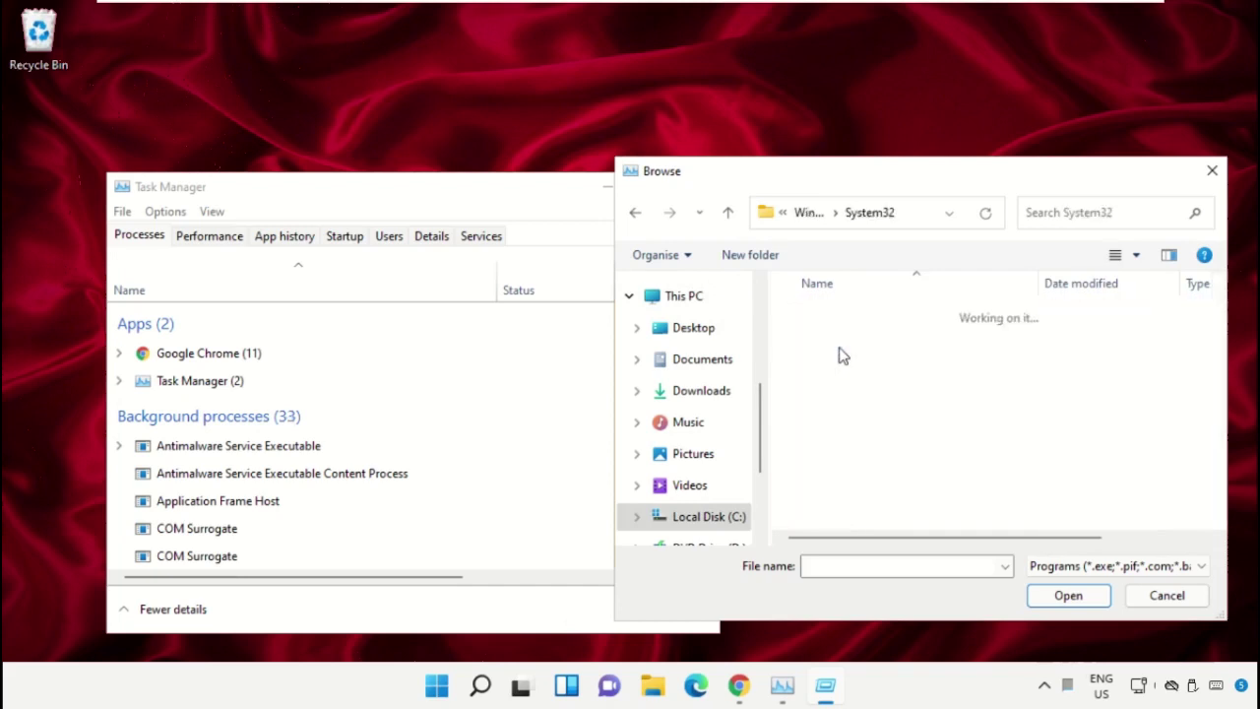
pyautogui.scroll(-4, 866, 394)
pyautogui.click(867, 394)
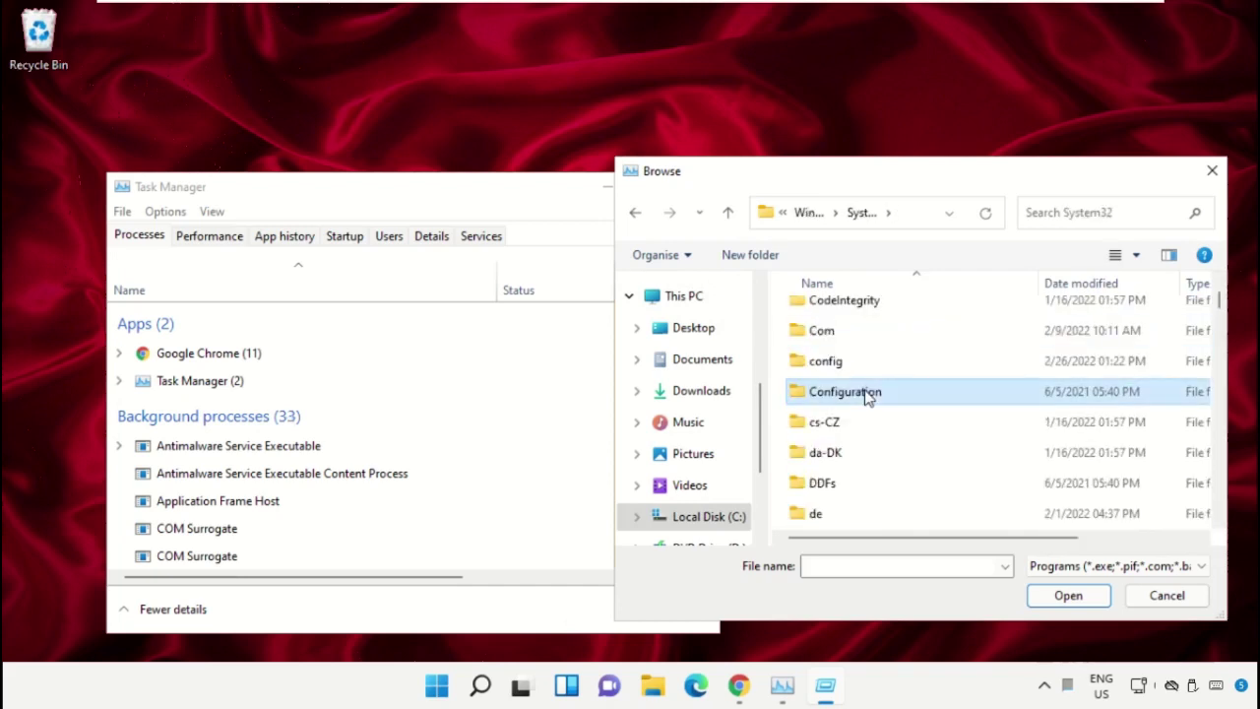
pyautogui.press('Down')
pyautogui.press('Down')
pyautogui.press('Down')
pyautogui.press('Down')
pyautogui.press('Down')
pyautogui.press('Down')
pyautogui.press('Down')
pyautogui.press('Down')
pyautogui.press('Down')
pyautogui.press('Down')
pyautogui.press('Down')
pyautogui.press('Down')
pyautogui.press('Down')
pyautogui.press('Down')
pyautogui.press('Down')
pyautogui.press('Down')
pyautogui.press('Down')
pyautogui.press('Down')
pyautogui.press('Down')
pyautogui.press('Down')
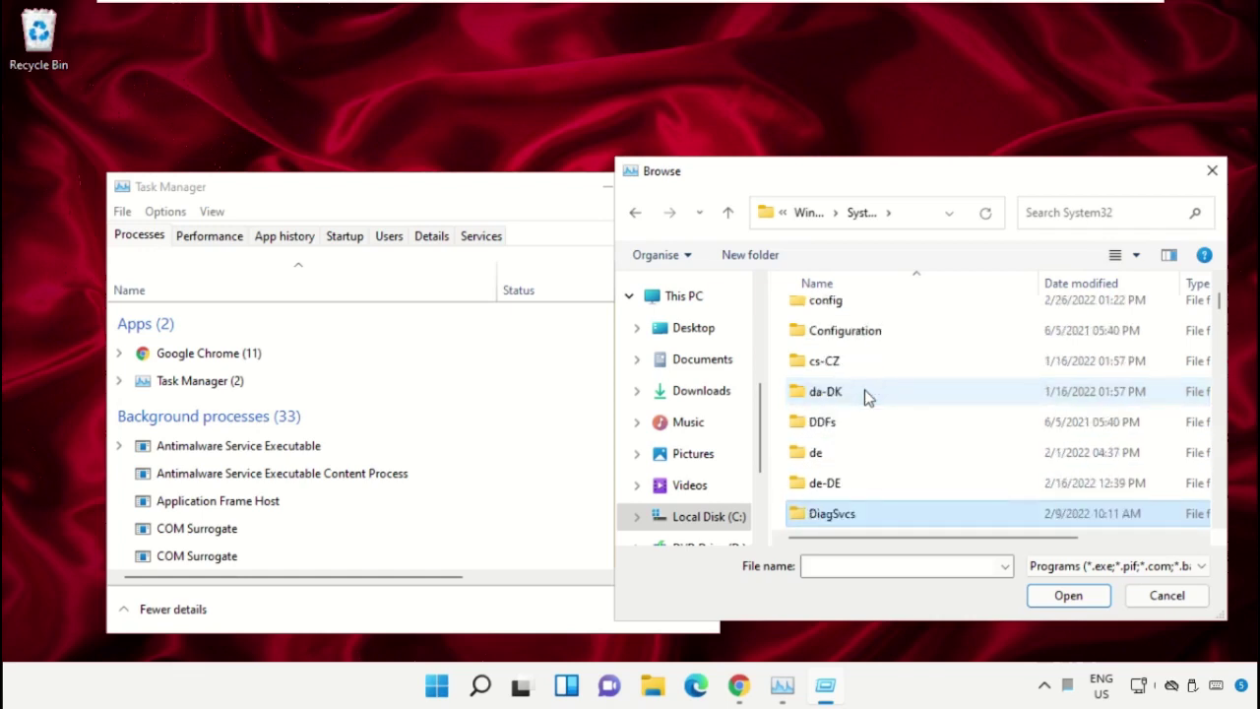
pyautogui.press('Down')
pyautogui.press('Down')
pyautogui.press('Down')
pyautogui.press('Down')
pyautogui.press('Down')
pyautogui.press('Down')
pyautogui.press('Down')
pyautogui.press('Down')
pyautogui.press('Down')
pyautogui.press('Down')
pyautogui.press('Down')
pyautogui.press('Down')
pyautogui.press('Down')
pyautogui.press('Down')
pyautogui.press('Down')
pyautogui.press('Down')
pyautogui.press('Down')
pyautogui.press('Down')
pyautogui.press('Down')
pyautogui.press('Down')
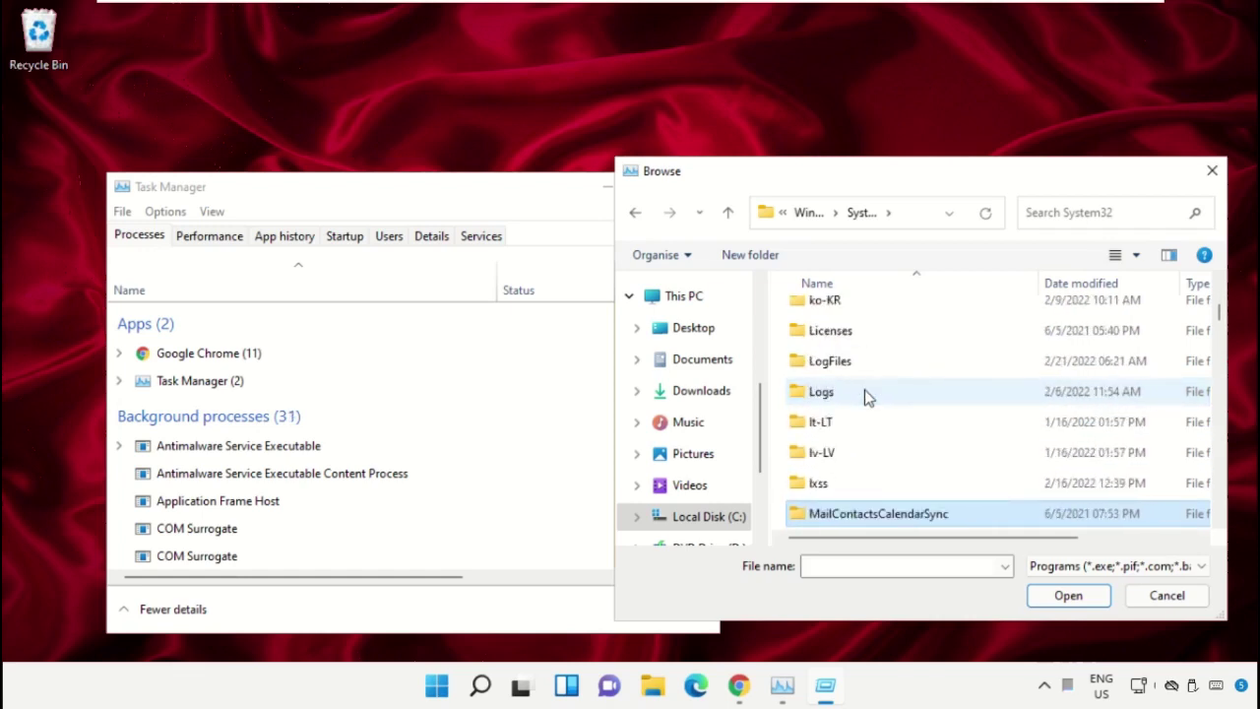
pyautogui.press('Down')
pyautogui.press('Down')
pyautogui.press('Down')
pyautogui.press('Down')
pyautogui.press('Down')
pyautogui.press('Down')
pyautogui.press('Down')
pyautogui.press('Down')
pyautogui.press('Down')
pyautogui.press('Down')
pyautogui.press('Down')
pyautogui.press('Down')
pyautogui.press('Down')
pyautogui.press('Down')
pyautogui.press('Down')
pyautogui.press('Down')
pyautogui.press('Down')
pyautogui.press('Down')
pyautogui.press('Down')
pyautogui.press('Down')
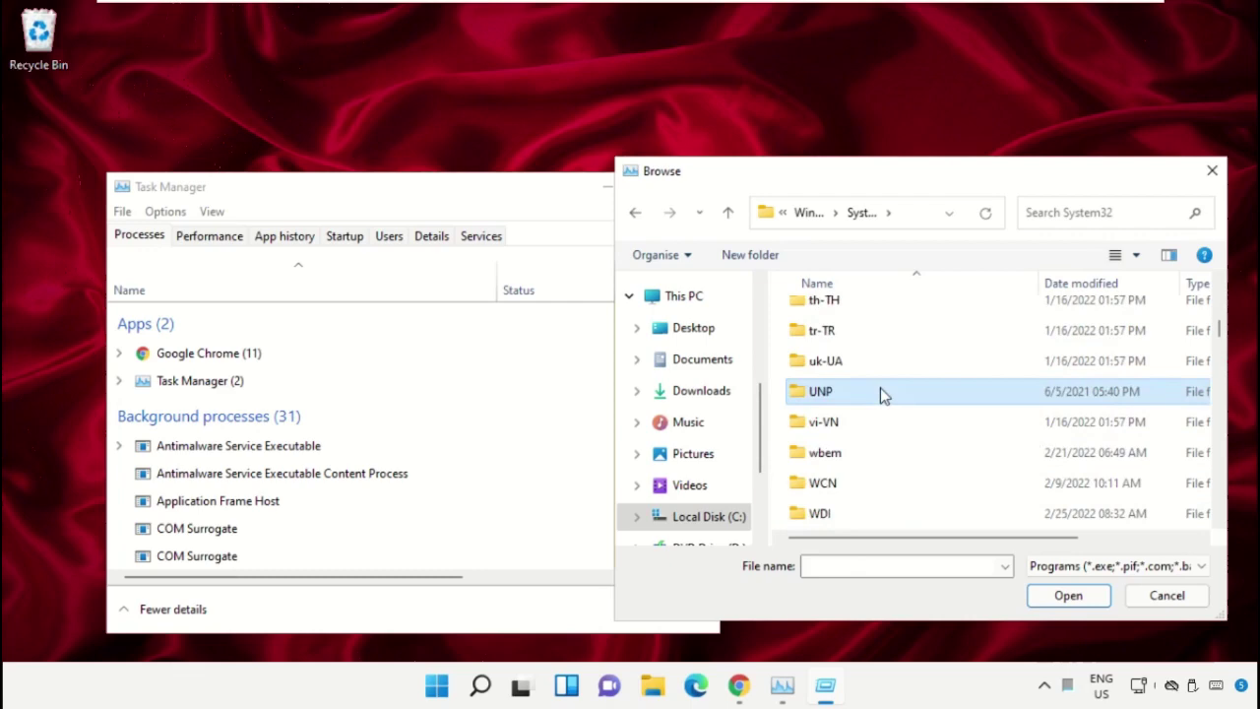
pyautogui.write('cmd.exe')
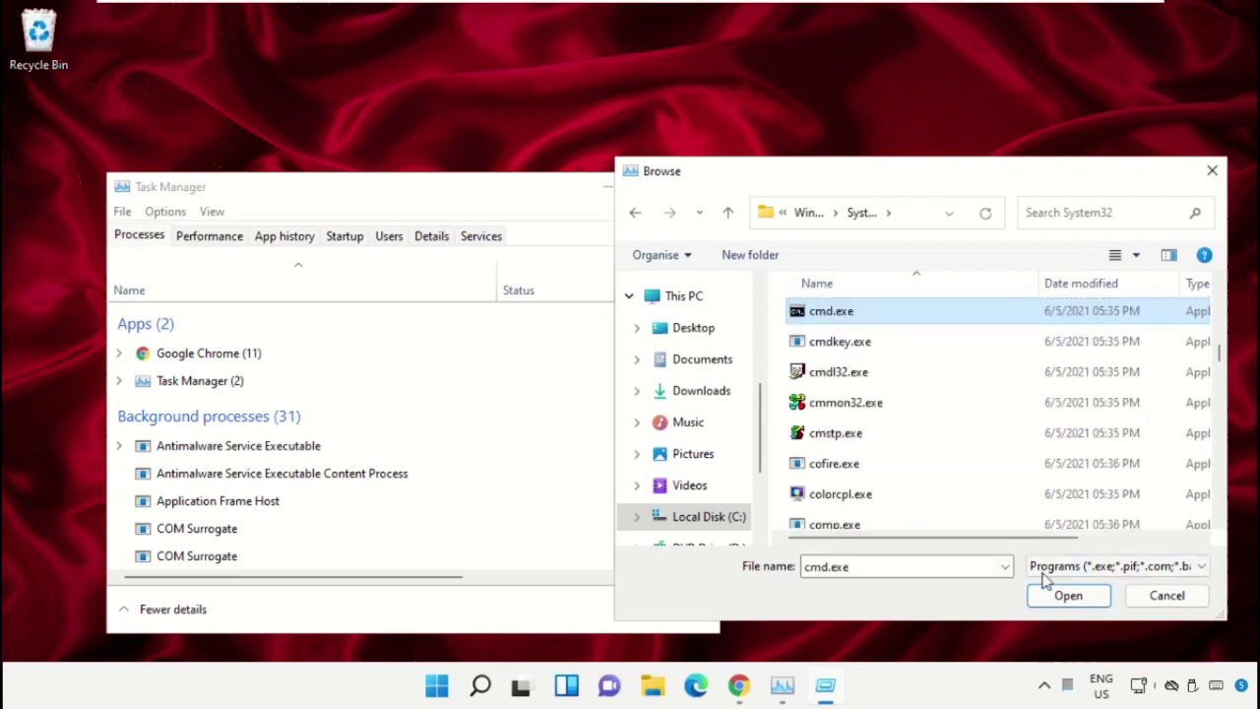
# Run cmd.exe with administrative privileges, minimize Task Manager, and shrink and centre the Command Prompt
pyautogui.click(1049, 598)
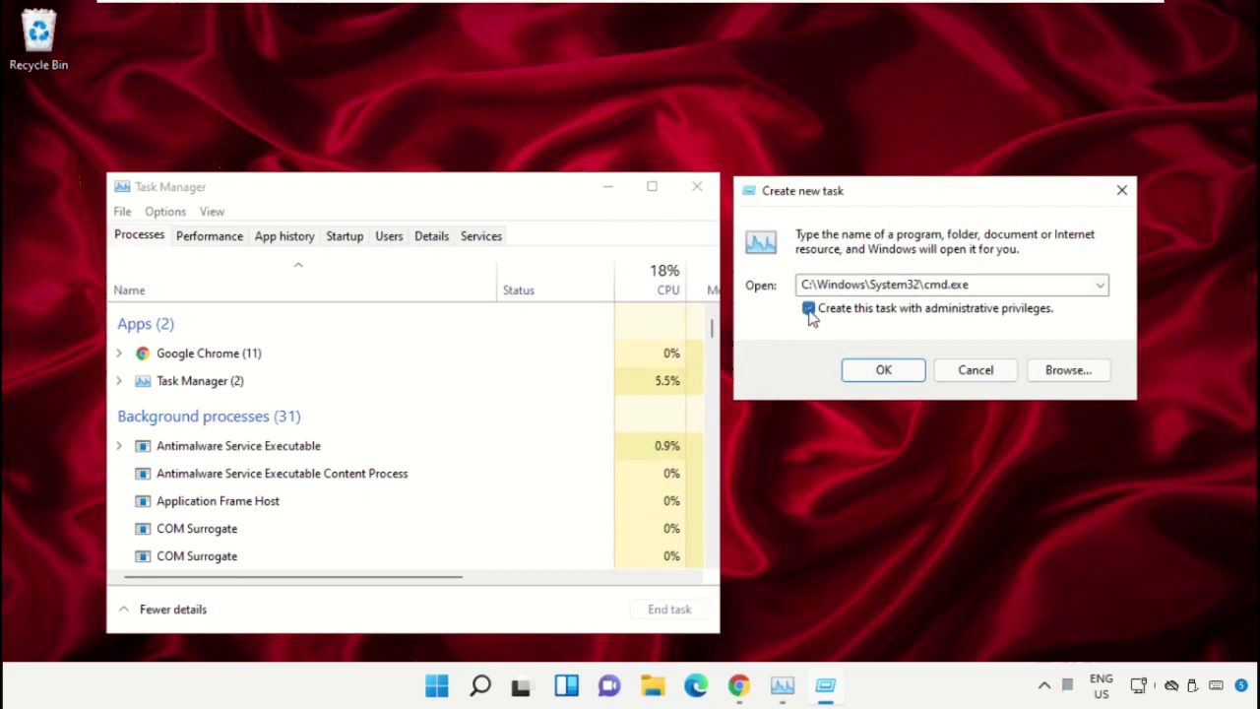
pyautogui.click(883, 370)
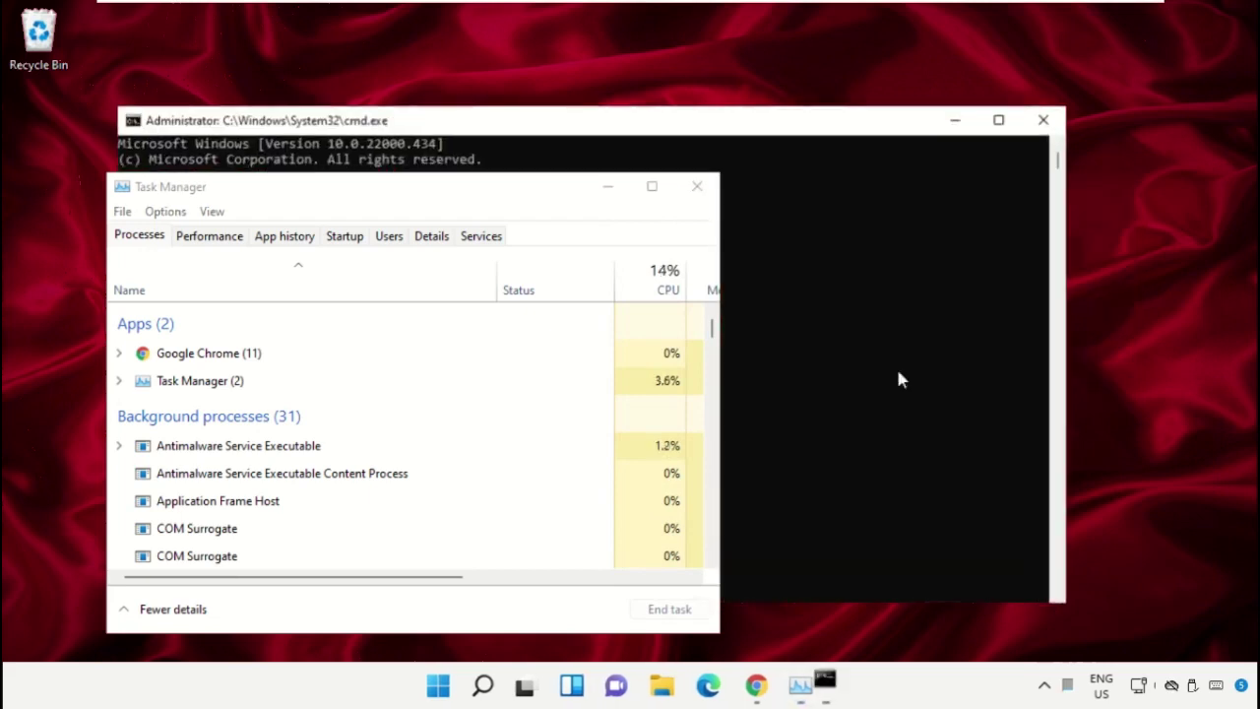
pyautogui.click(614, 186)
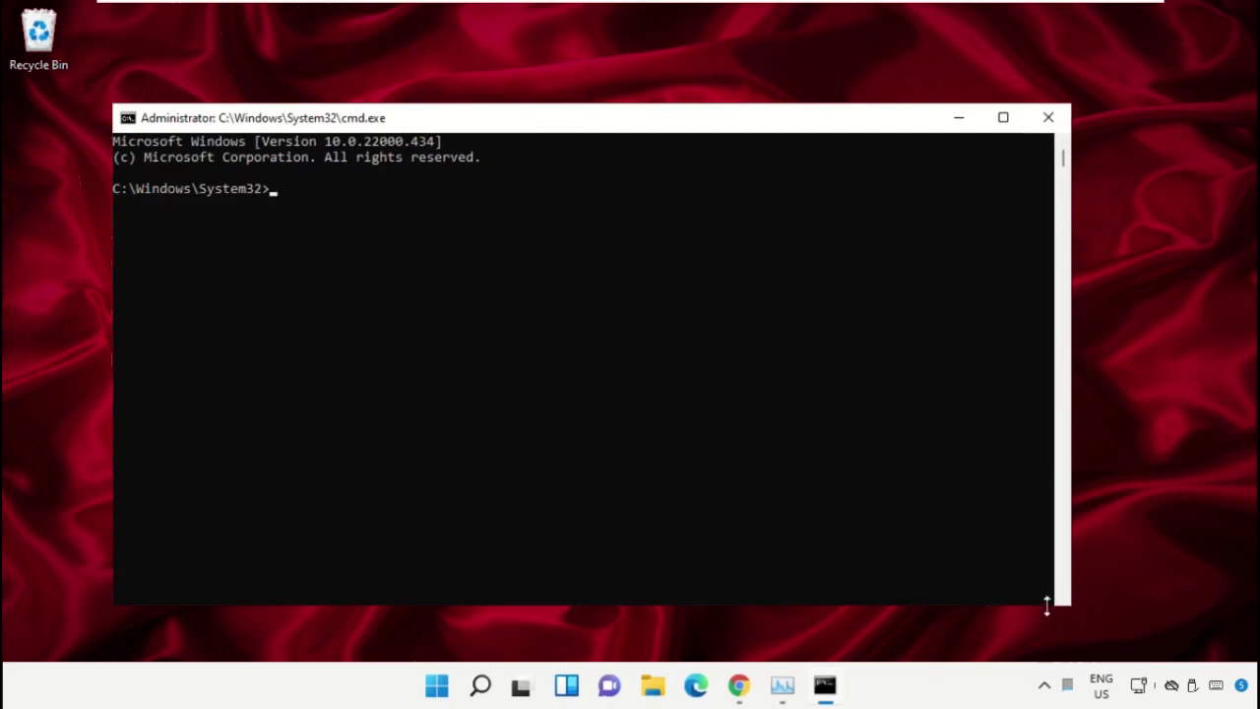
pyautogui.moveTo(1071, 611); pyautogui.dragTo(860, 499)
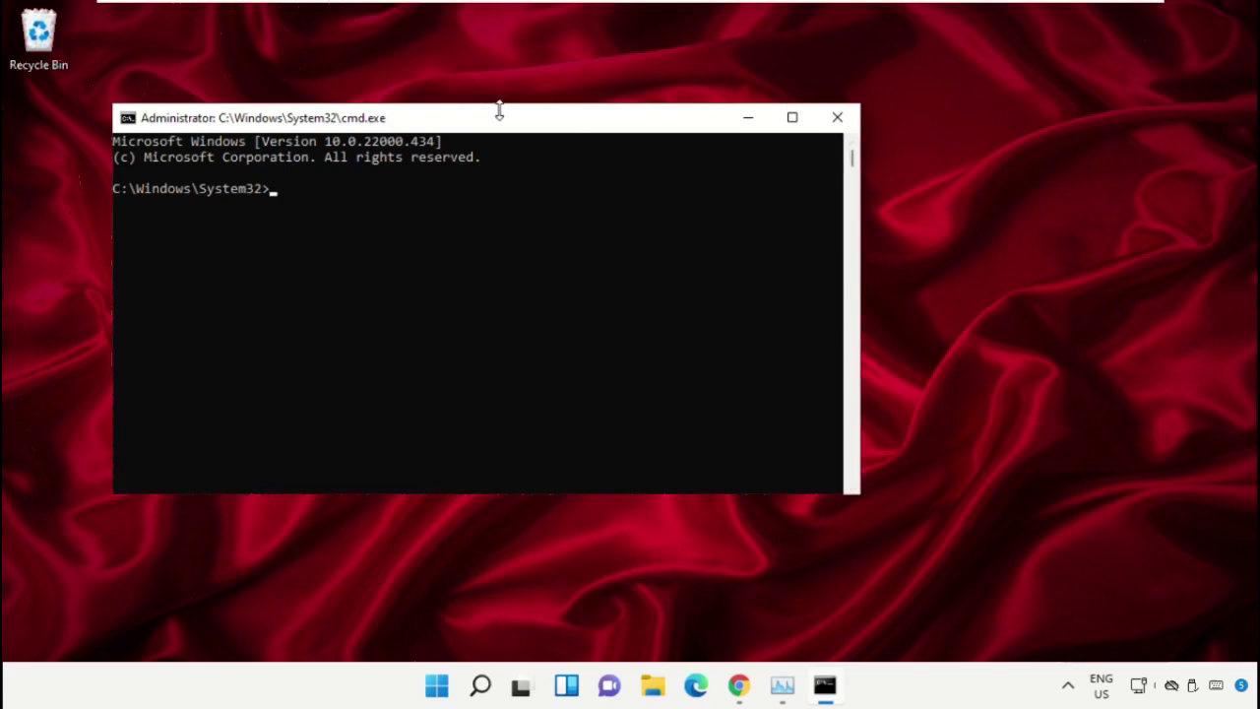
pyautogui.moveTo(500, 111); pyautogui.dragTo(629, 245)
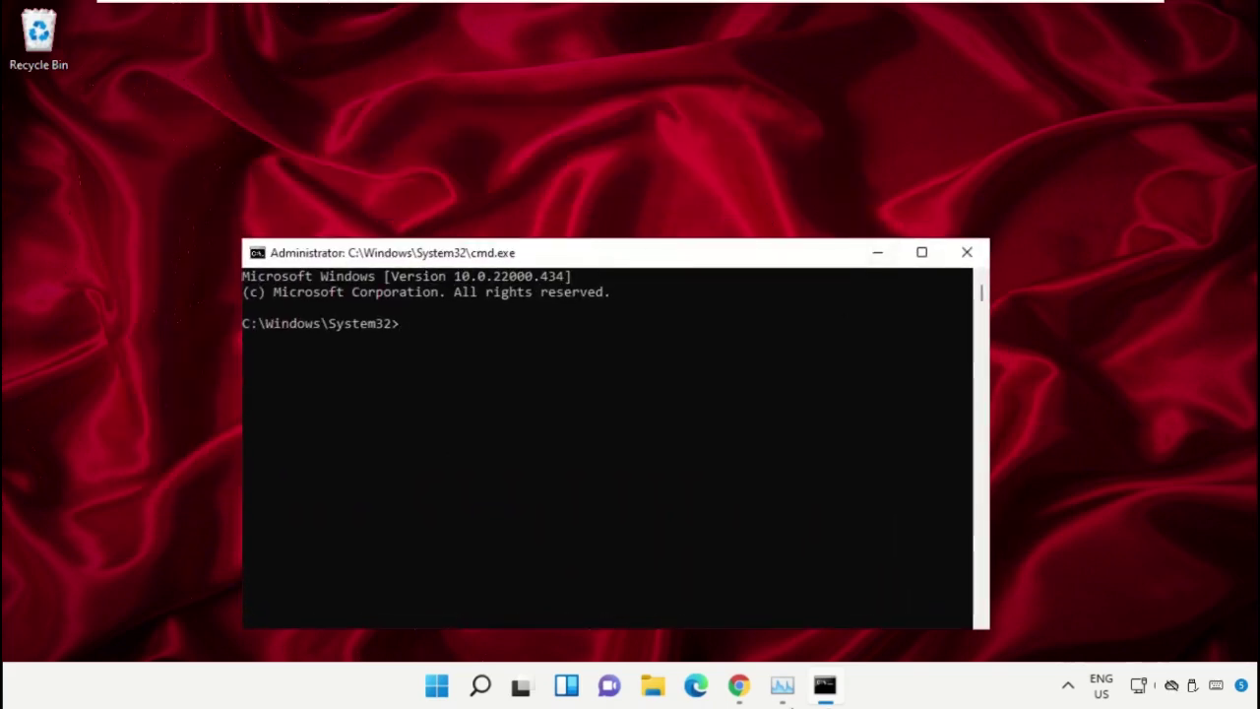
# In Chrome, search Google for 'hows.tech windows commands' from the suggestion list
pyautogui.click(738, 685)
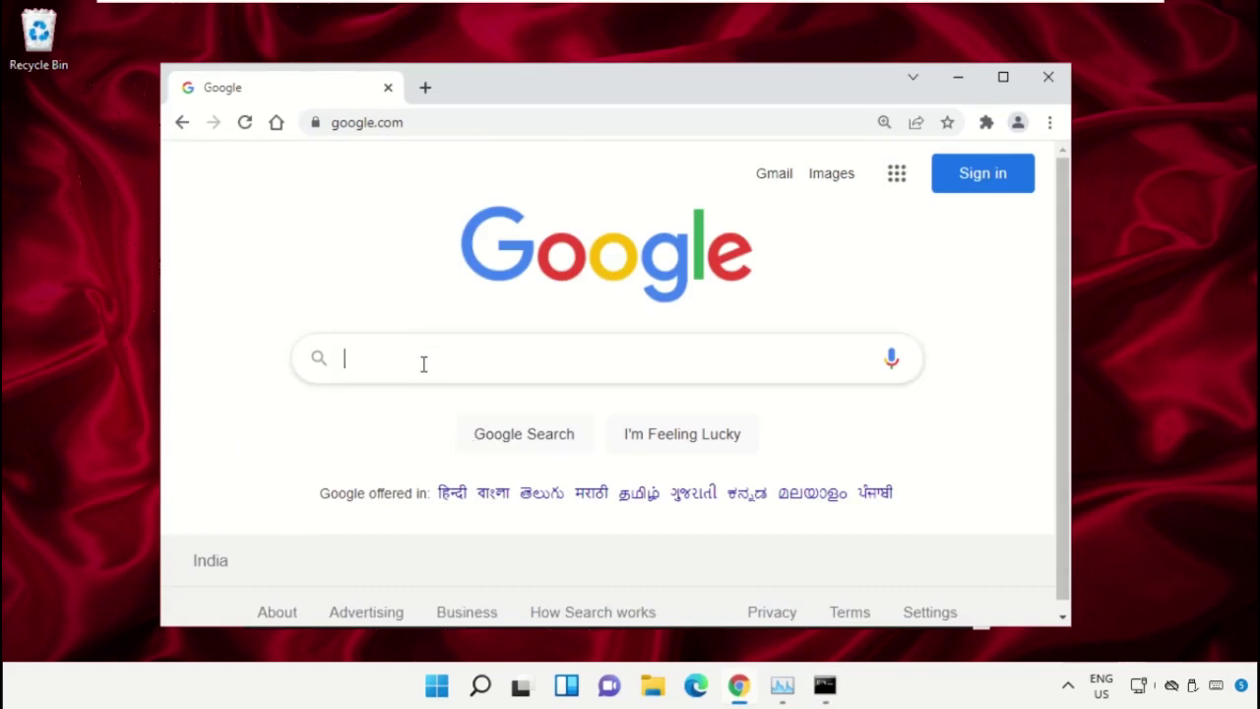
pyautogui.click(424, 363)
pyautogui.write('hows')
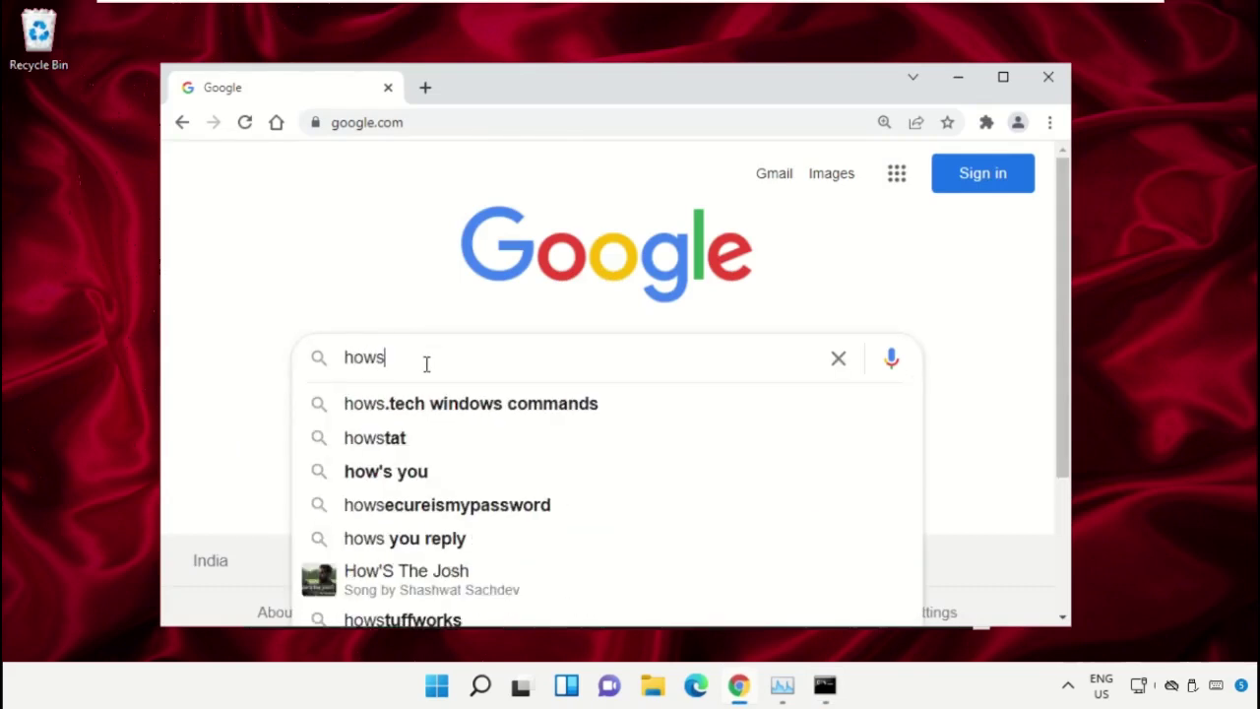
pyautogui.press('Down')
pyautogui.press('Return')
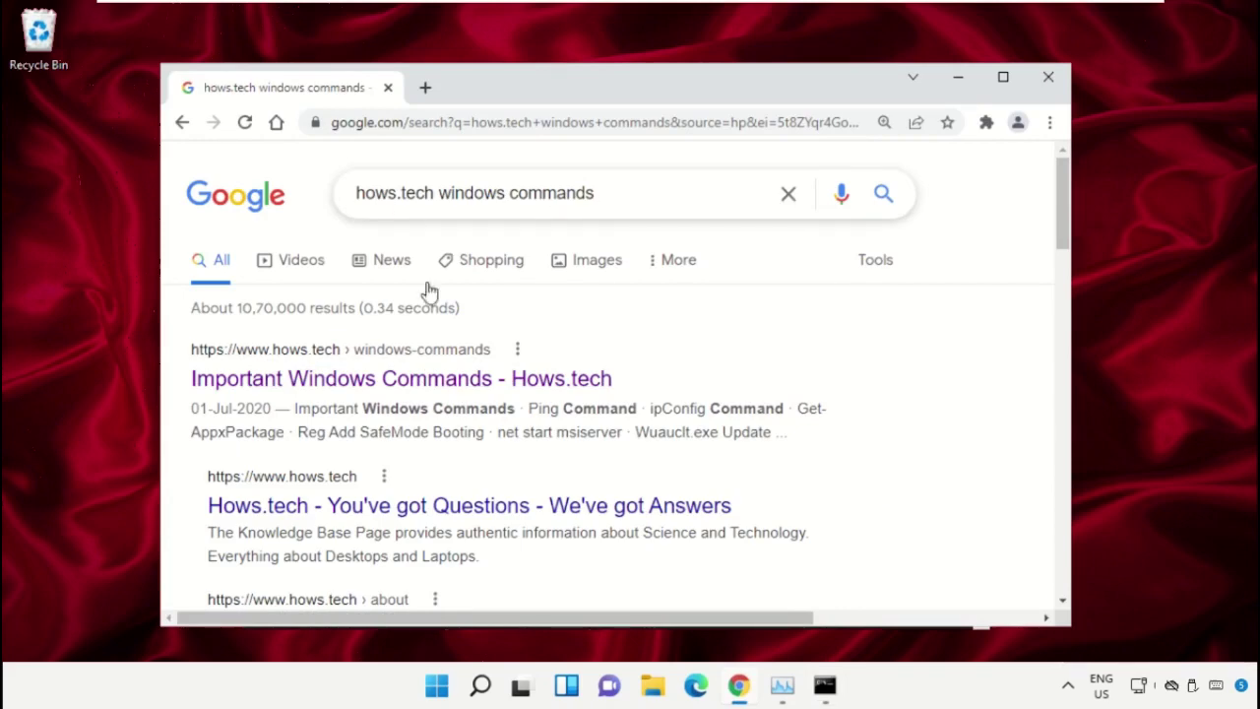
# Open the Important Windows Commands page on hows.tech and scroll to the SFC commands
pyautogui.click(476, 382)
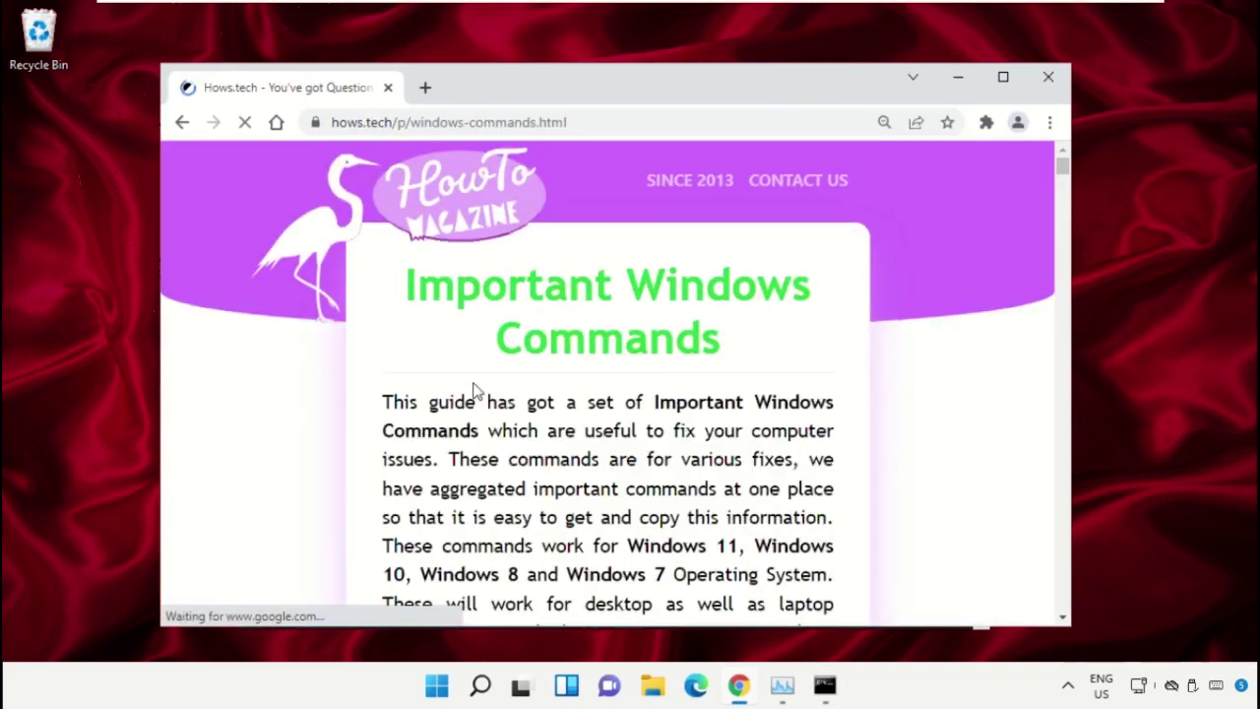
pyautogui.scroll(-10, 787, 355)
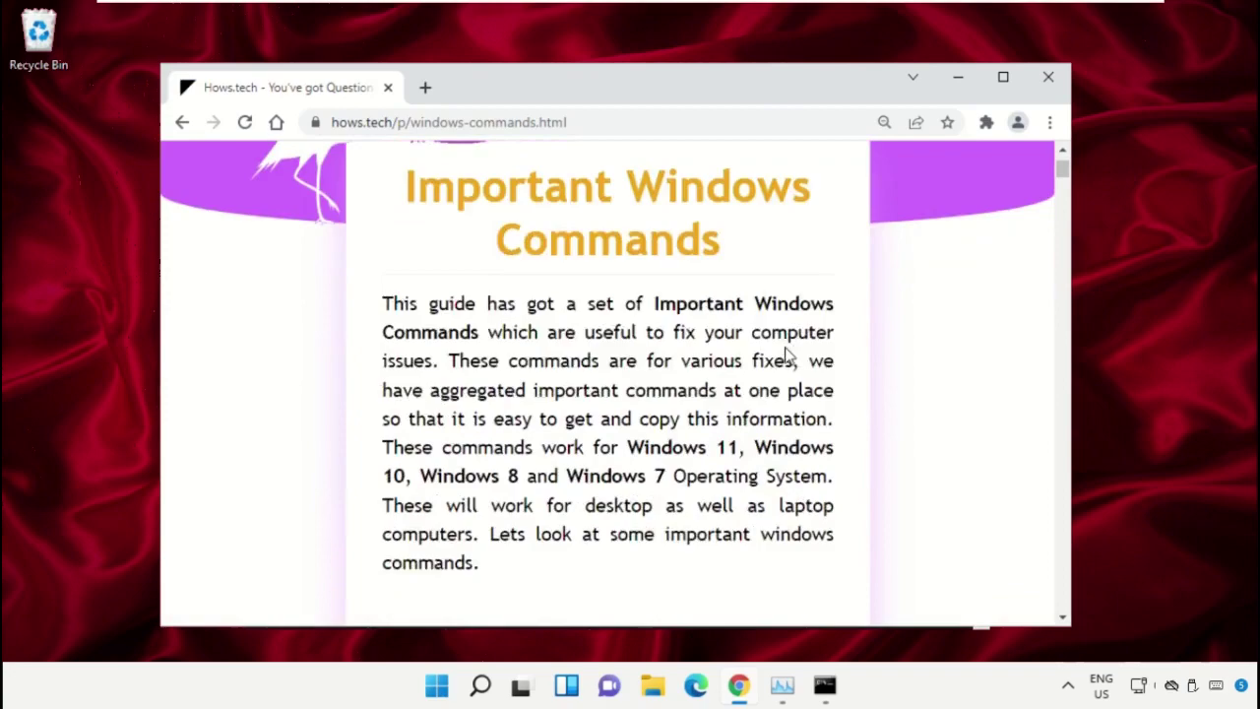
pyautogui.scroll(-10, 787, 355)
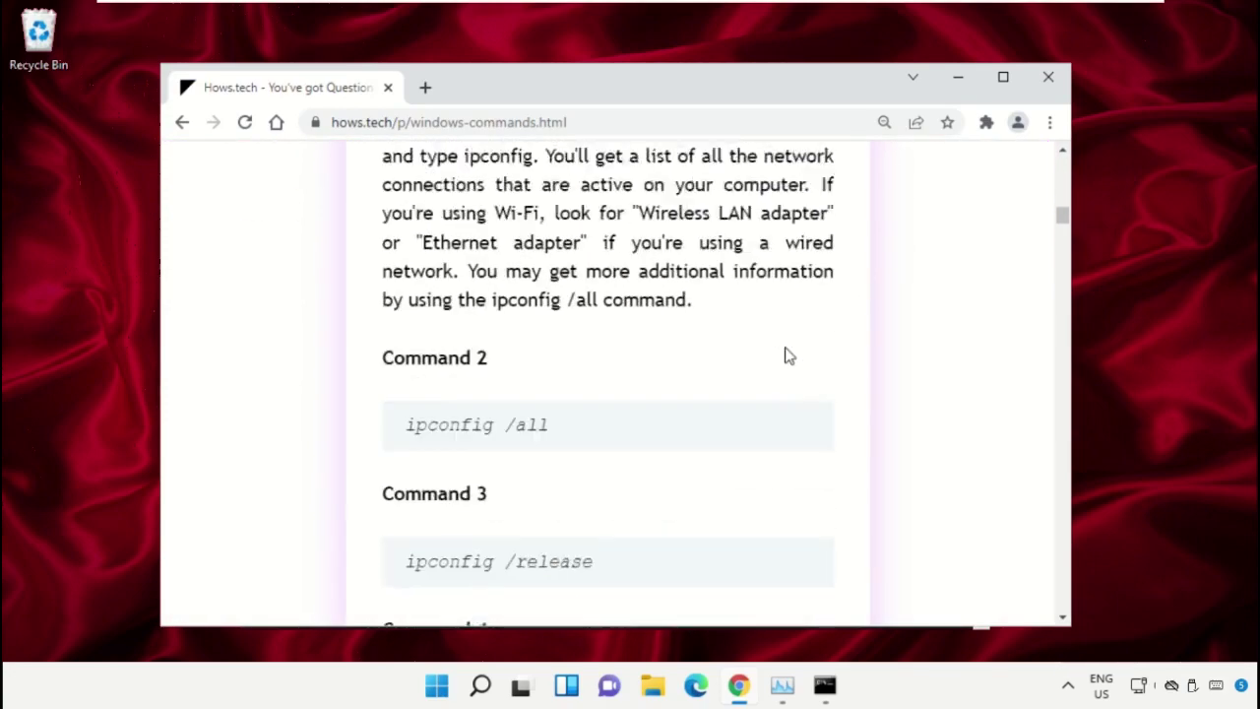
pyautogui.scroll(-10, 788, 355)
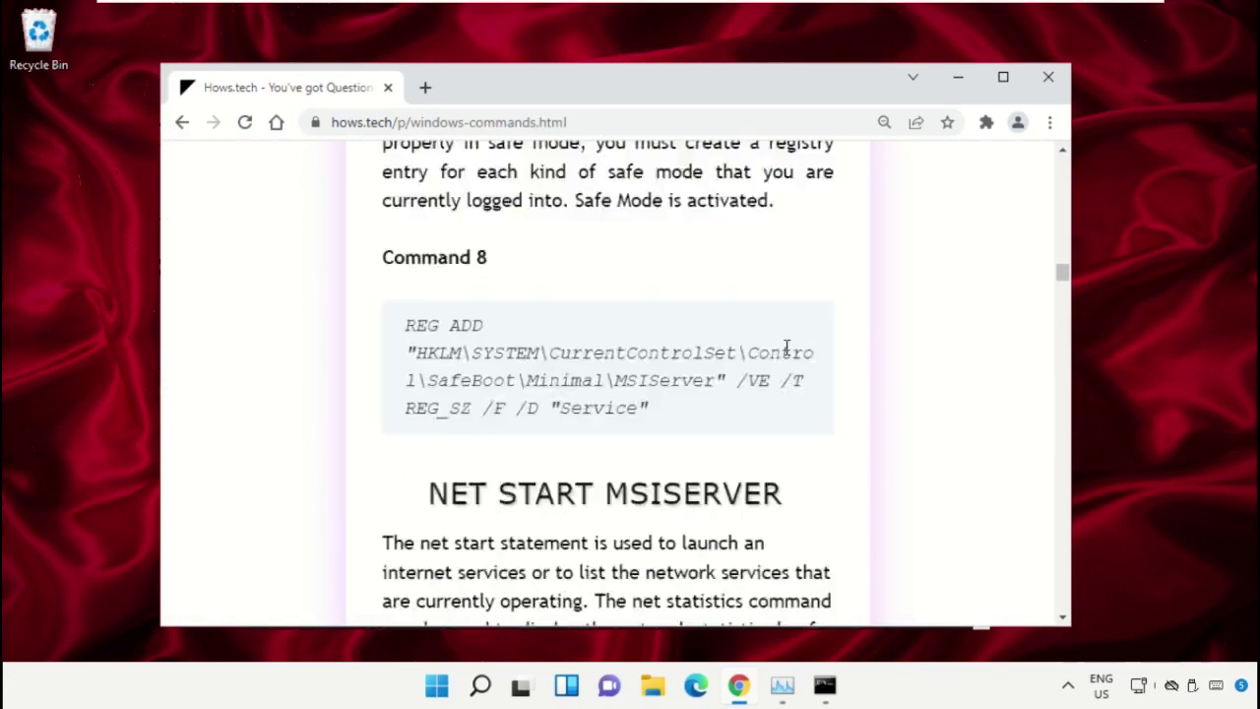
pyautogui.scroll(-4, 649, 375)
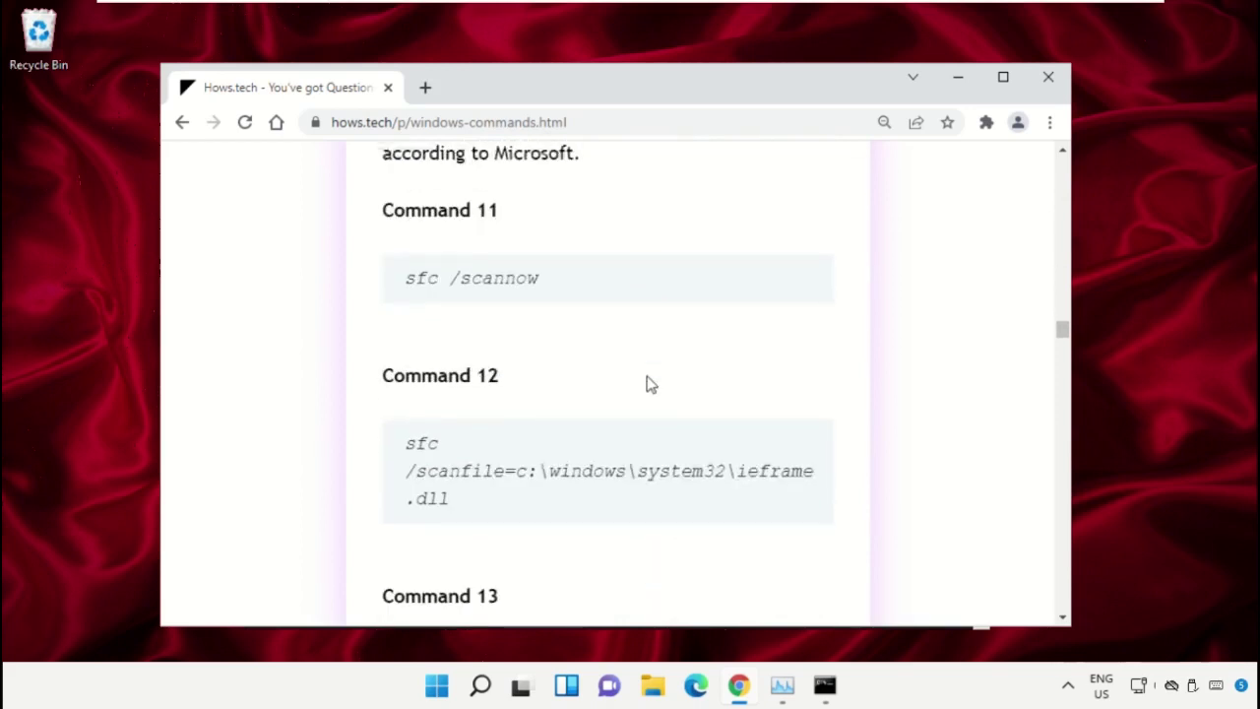
pyautogui.scroll(-3, 649, 384)
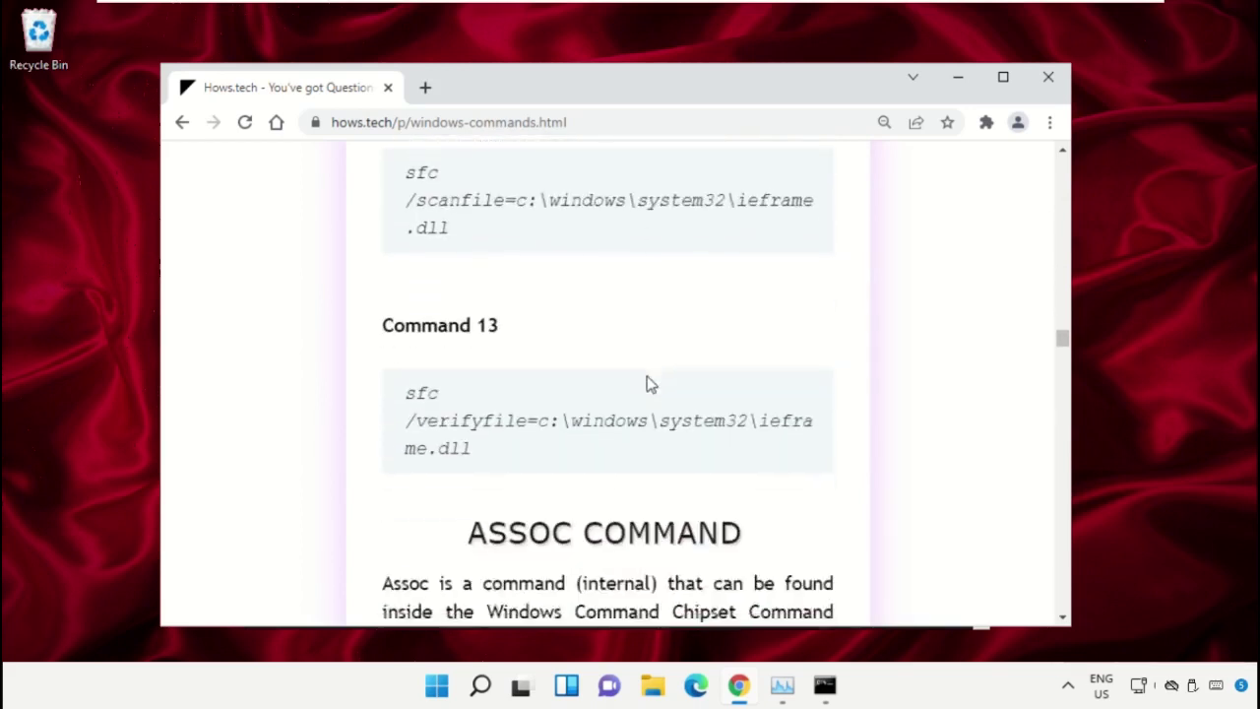
pyautogui.scroll(2, 649, 384)
pyautogui.scroll(1, 649, 384)
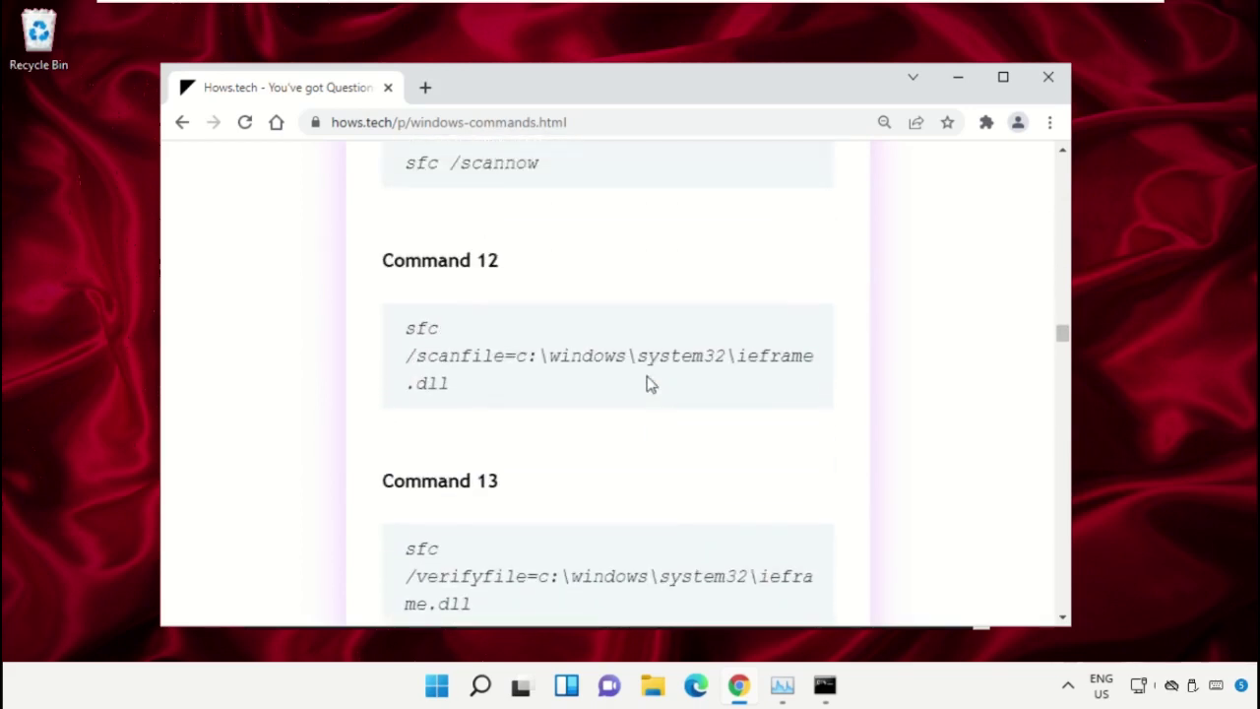
pyautogui.scroll(1, 648, 383)
# Arrange the admin Command Prompt beside the browser and select the Command 12 sfc command
pyautogui.click(823, 686)
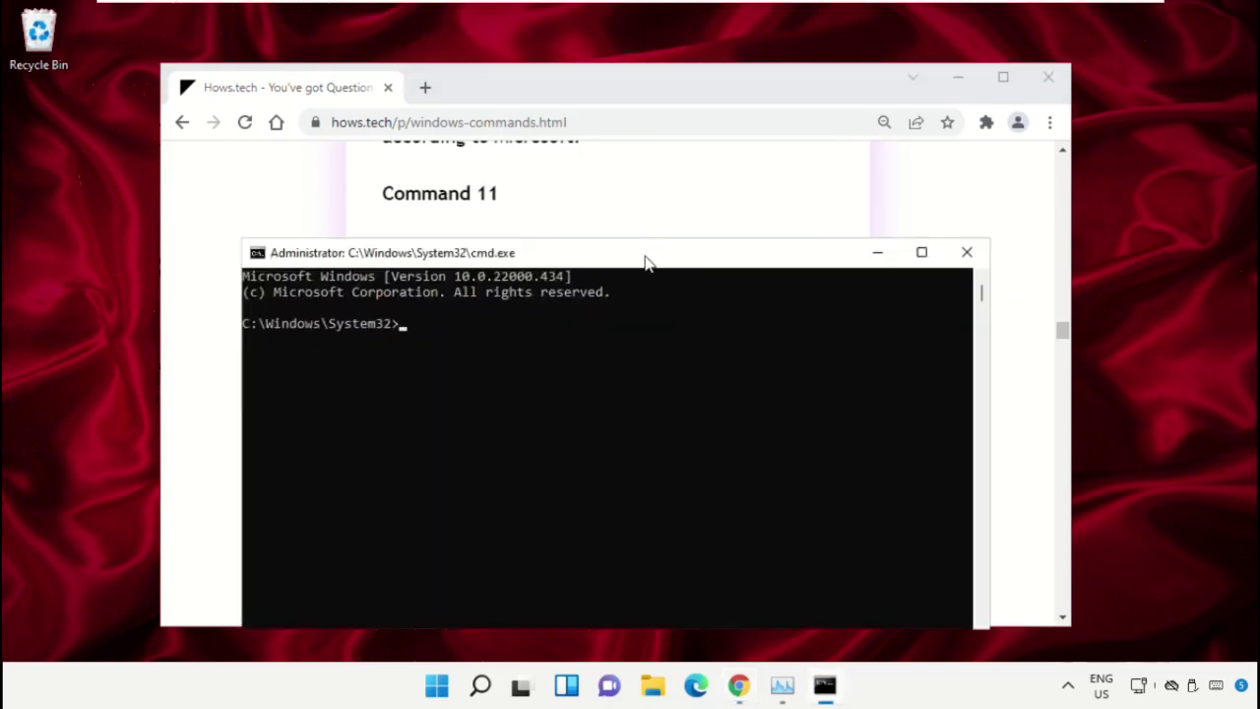
pyautogui.moveTo(645, 260); pyautogui.dragTo(802, 287)
pyautogui.moveTo(637, 96); pyautogui.dragTo(556, 118)
pyautogui.moveTo(1000, 286); pyautogui.dragTo(867, 225)
pyautogui.tripleClick(362, 502)
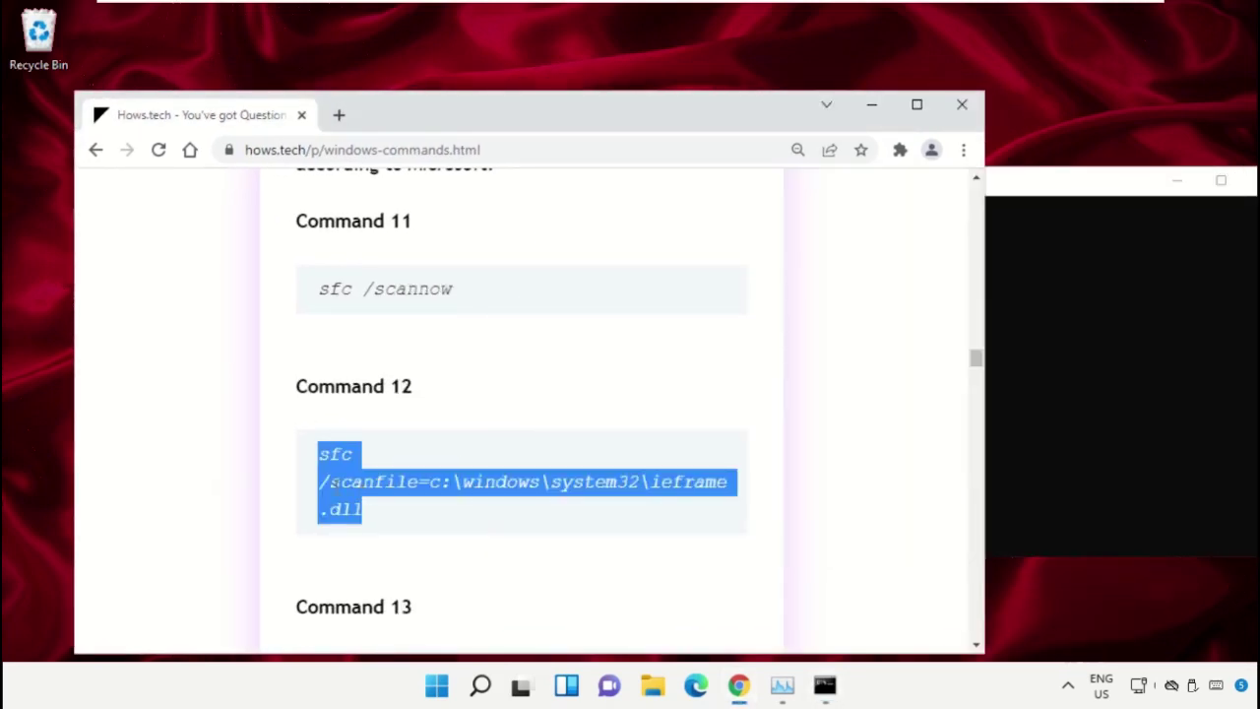
# Copy Command 12 into Command Prompt and run sfc /scanfile on ieframe.dll
pyautogui.click(483, 450)
pyautogui.tripleClick(412, 492)
pyautogui.rightClick(409, 497)
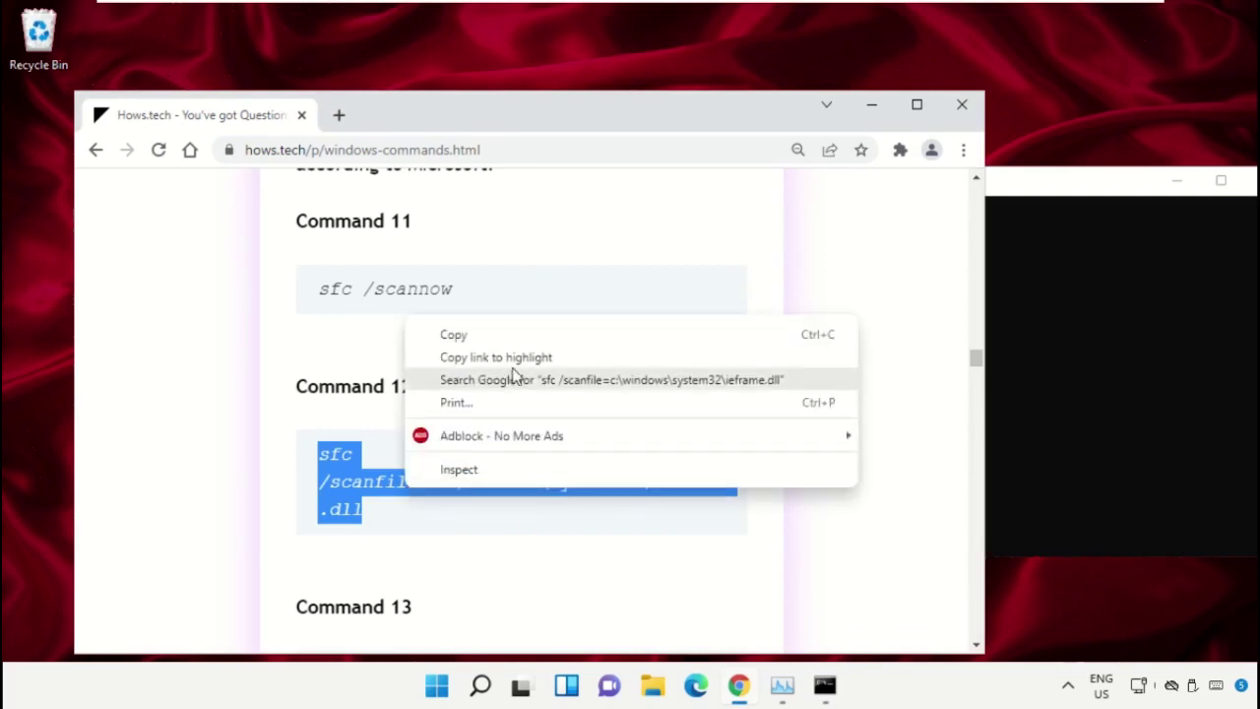
pyautogui.click(506, 338)
pyautogui.click(1061, 253)
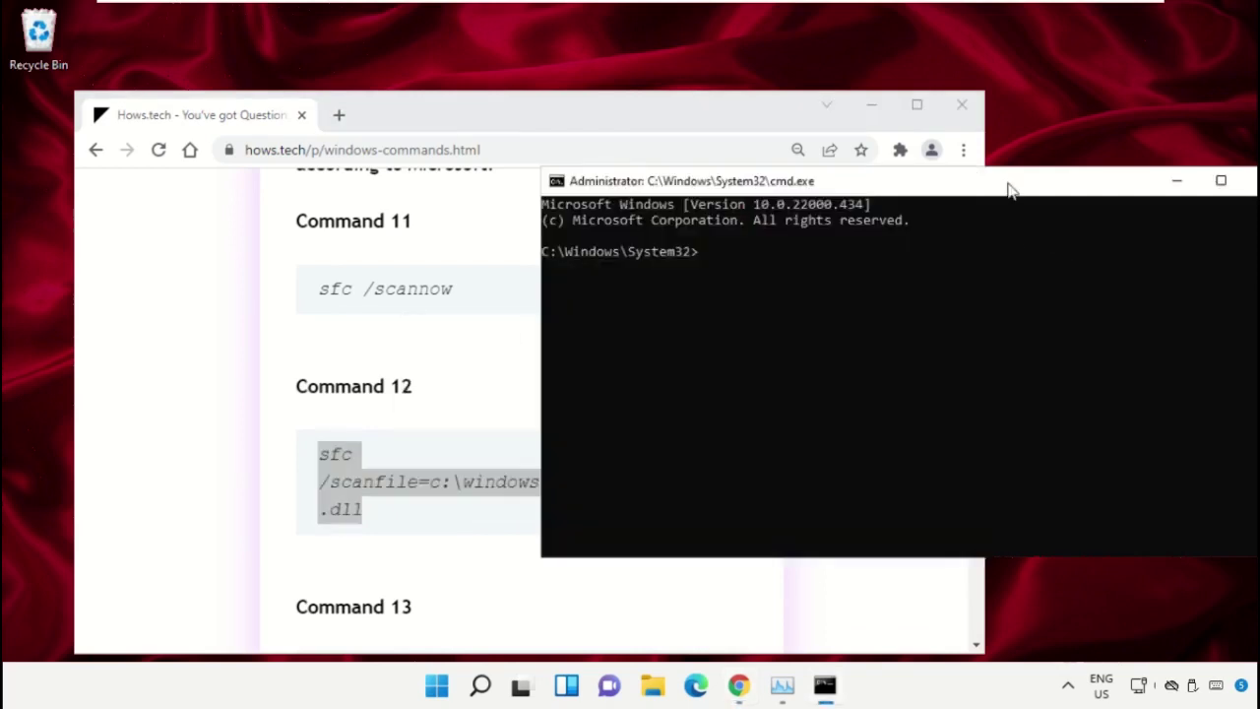
pyautogui.moveTo(1009, 188); pyautogui.dragTo(960, 194)
pyautogui.rightClick(758, 282)
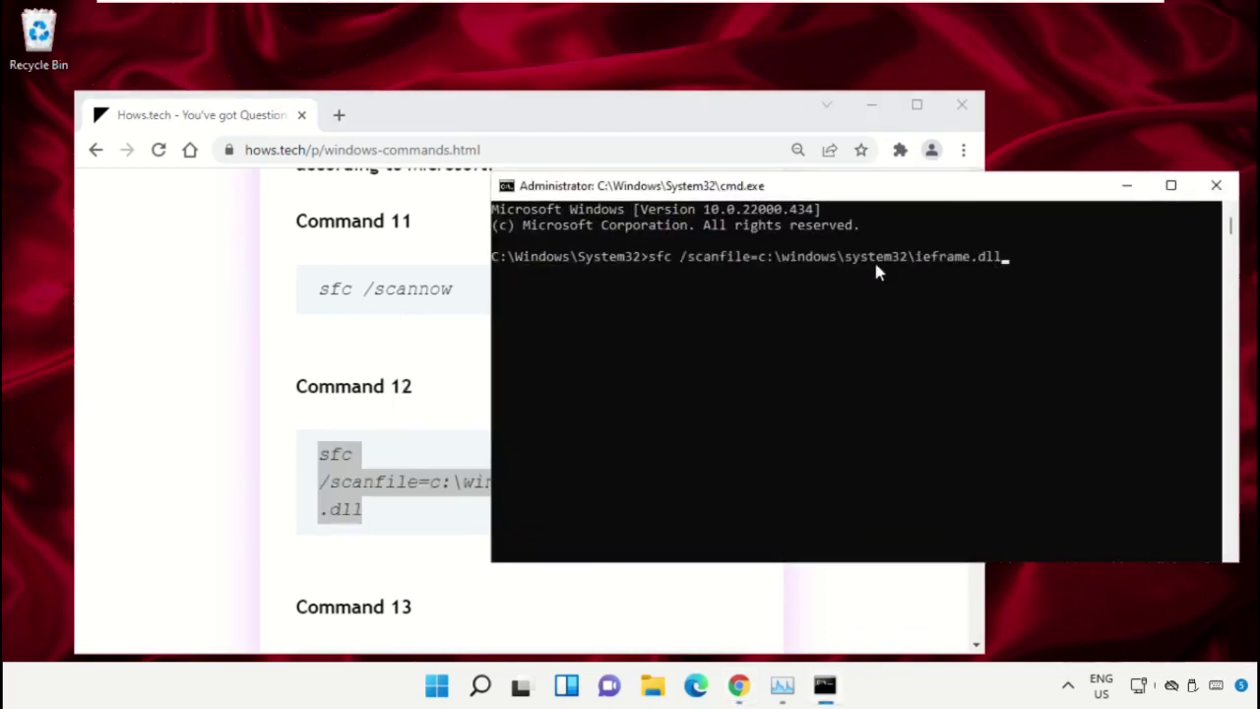
pyautogui.press('Return')
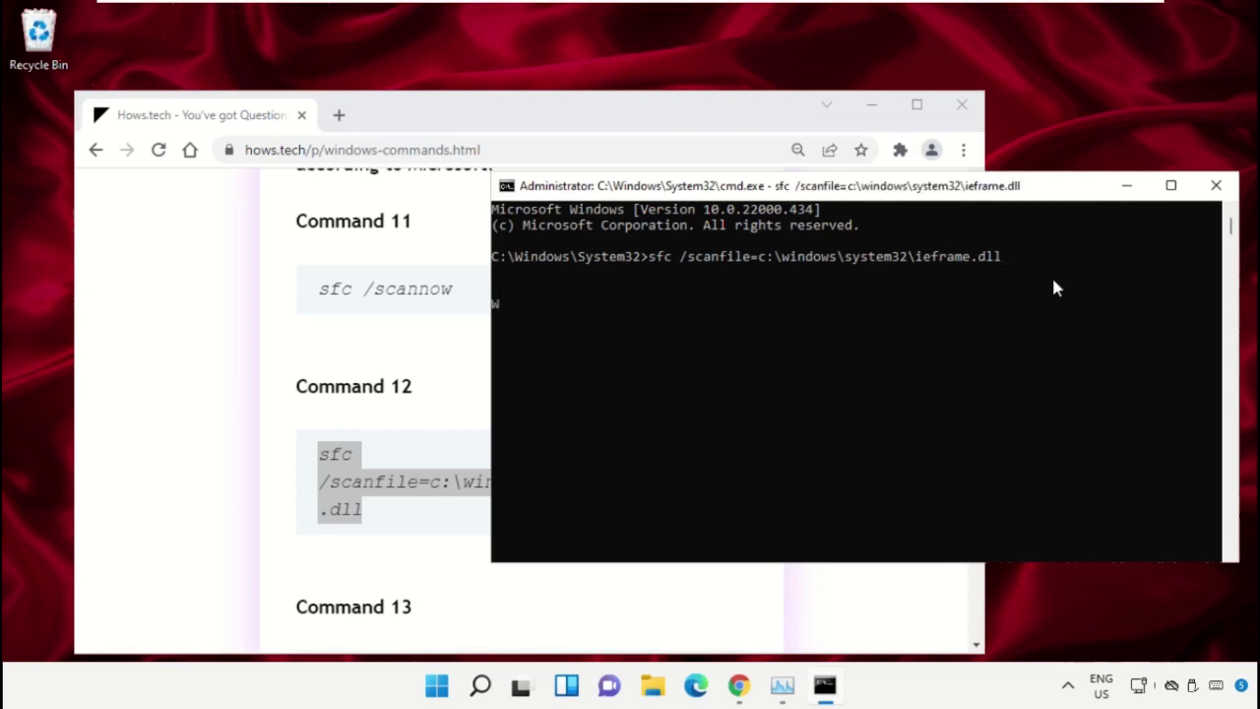
# Copy Command 13 into Command Prompt and run sfc /verifyfile on ieframe.dll
pyautogui.click(426, 318)
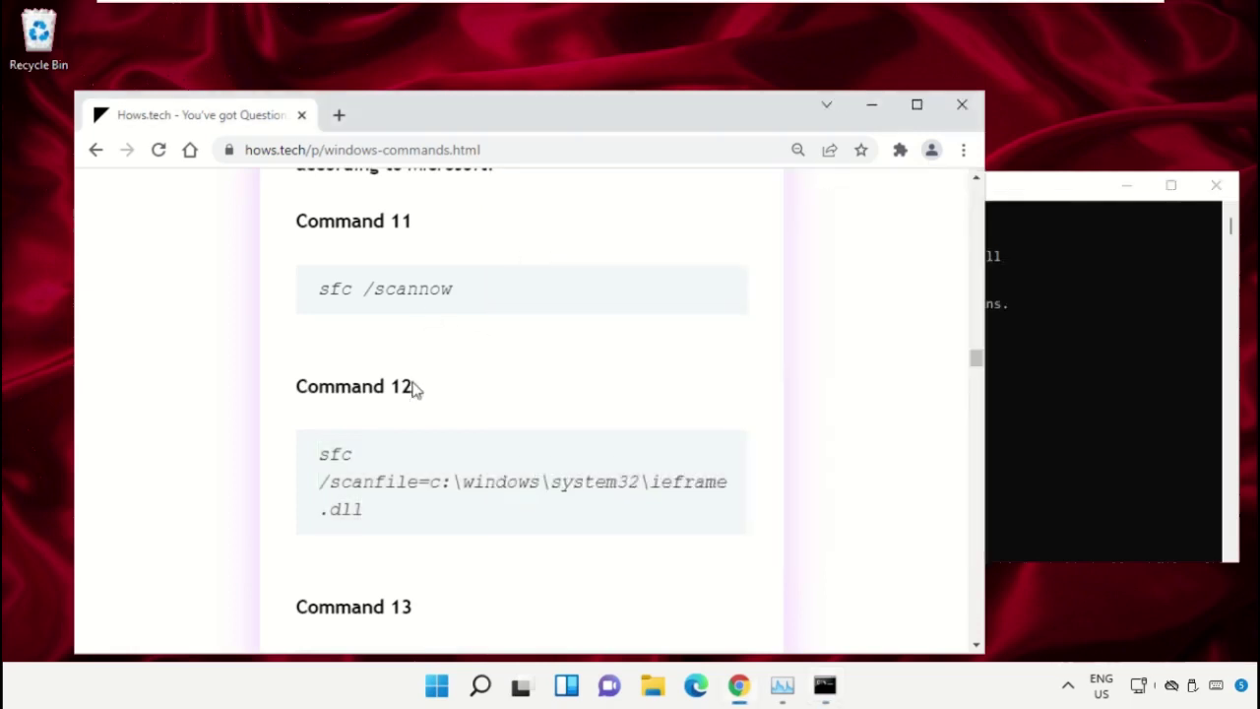
pyautogui.scroll(-3, 453, 394)
pyautogui.tripleClick(426, 404)
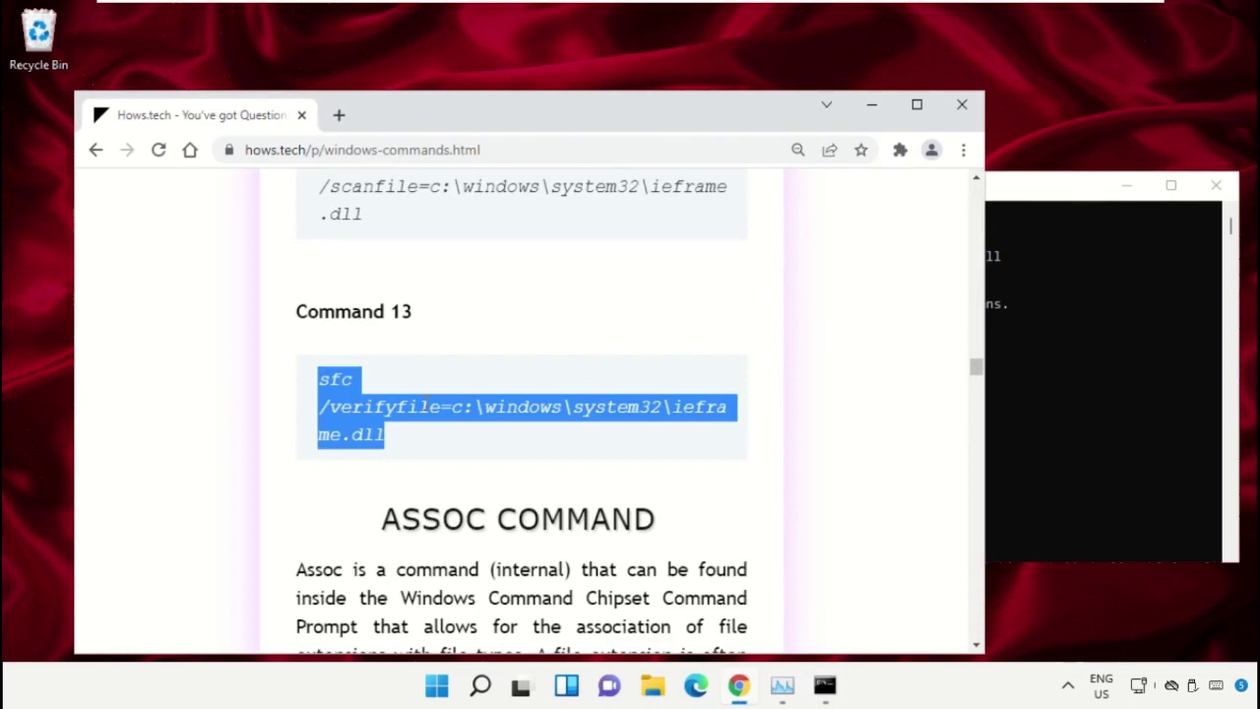
pyautogui.rightClick(418, 413)
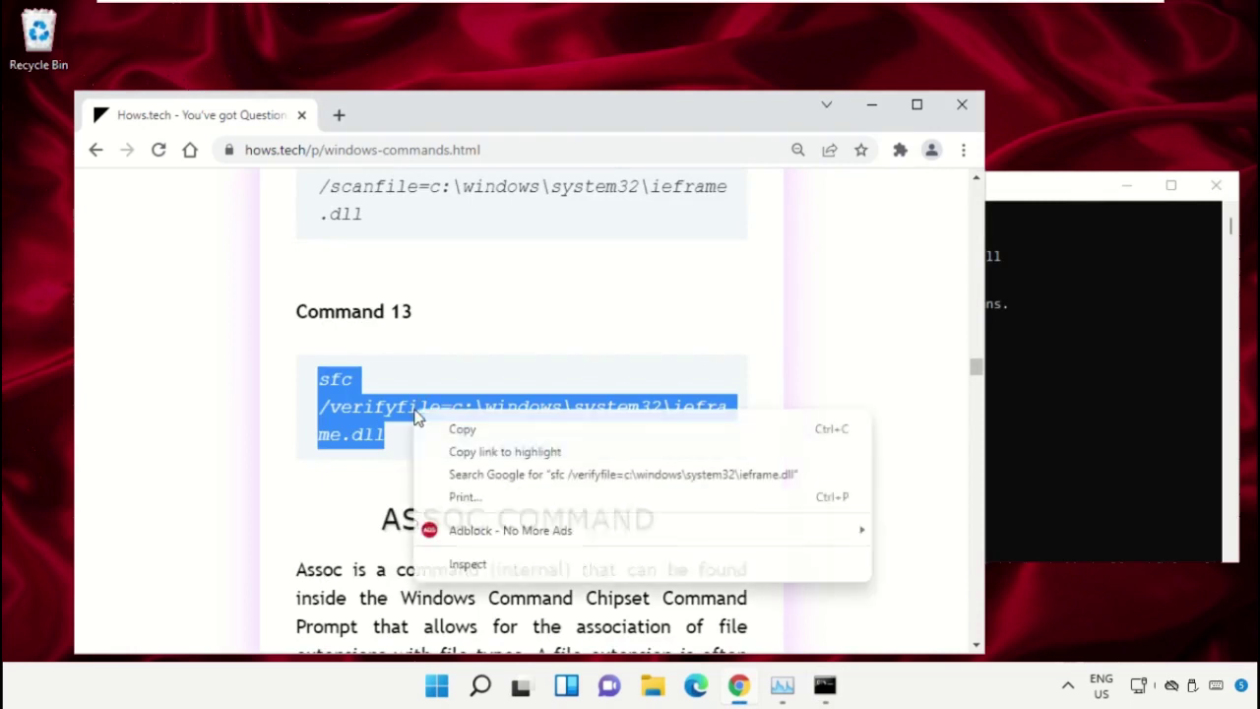
pyautogui.click(500, 433)
pyautogui.click(1067, 370)
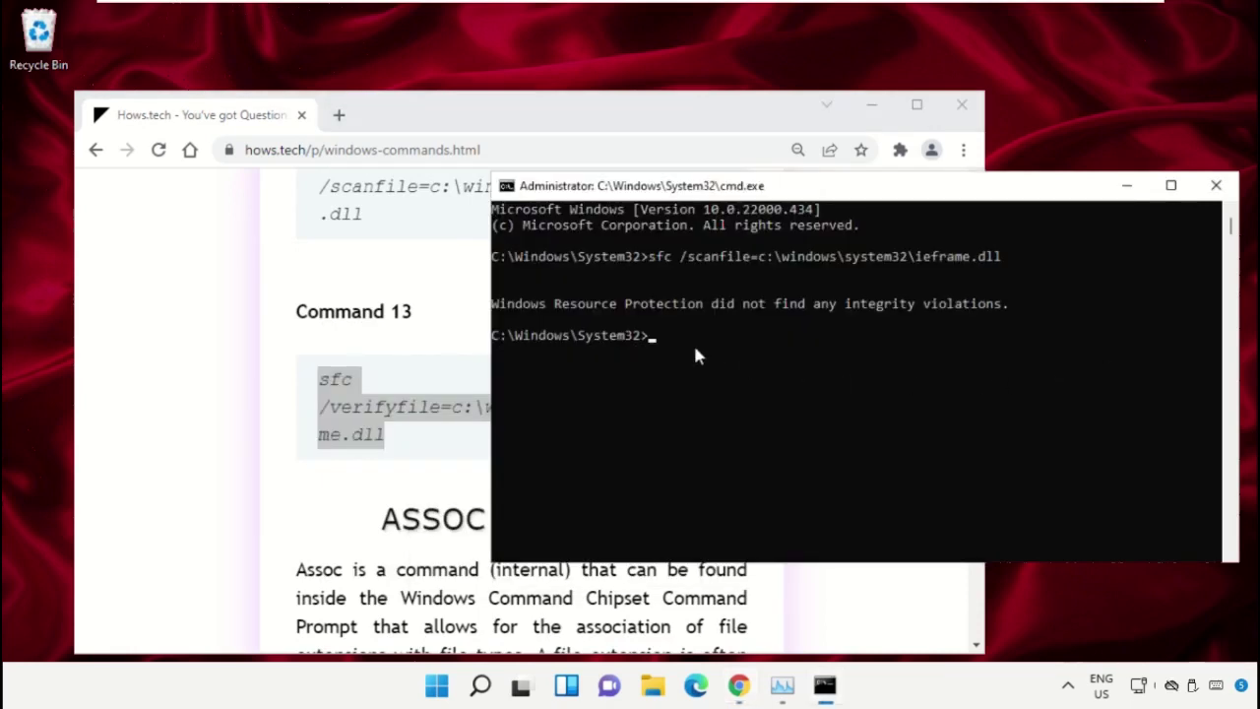
pyautogui.hotkey('ctrl', 'v')
pyautogui.press('Return')
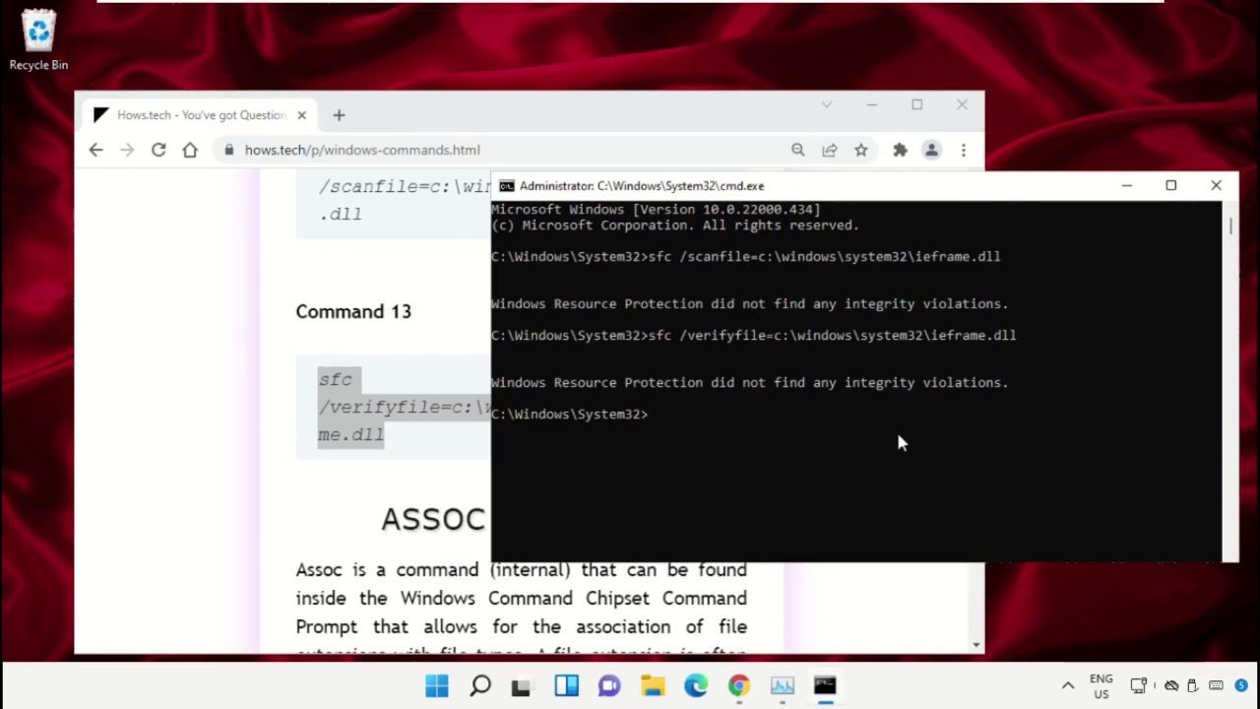
# Minimize the browser and close the Command Prompt with exit
pyautogui.click(870, 108)
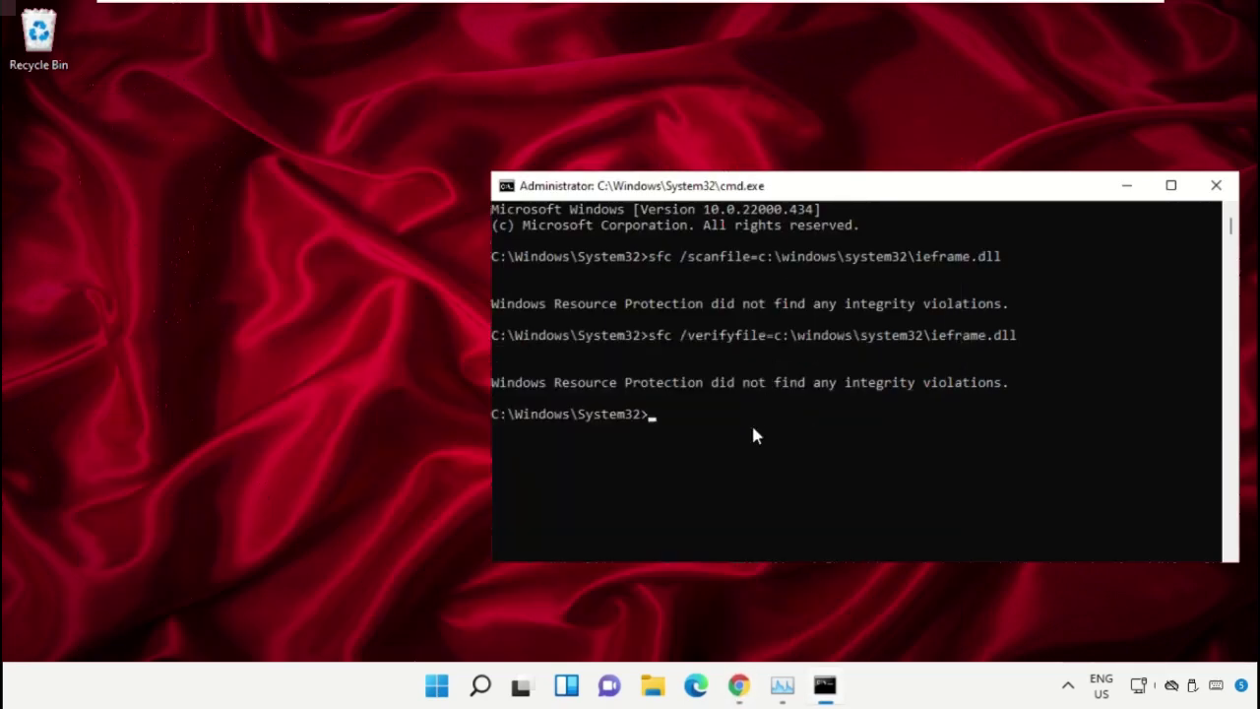
pyautogui.write('exit')
pyautogui.press('Return')
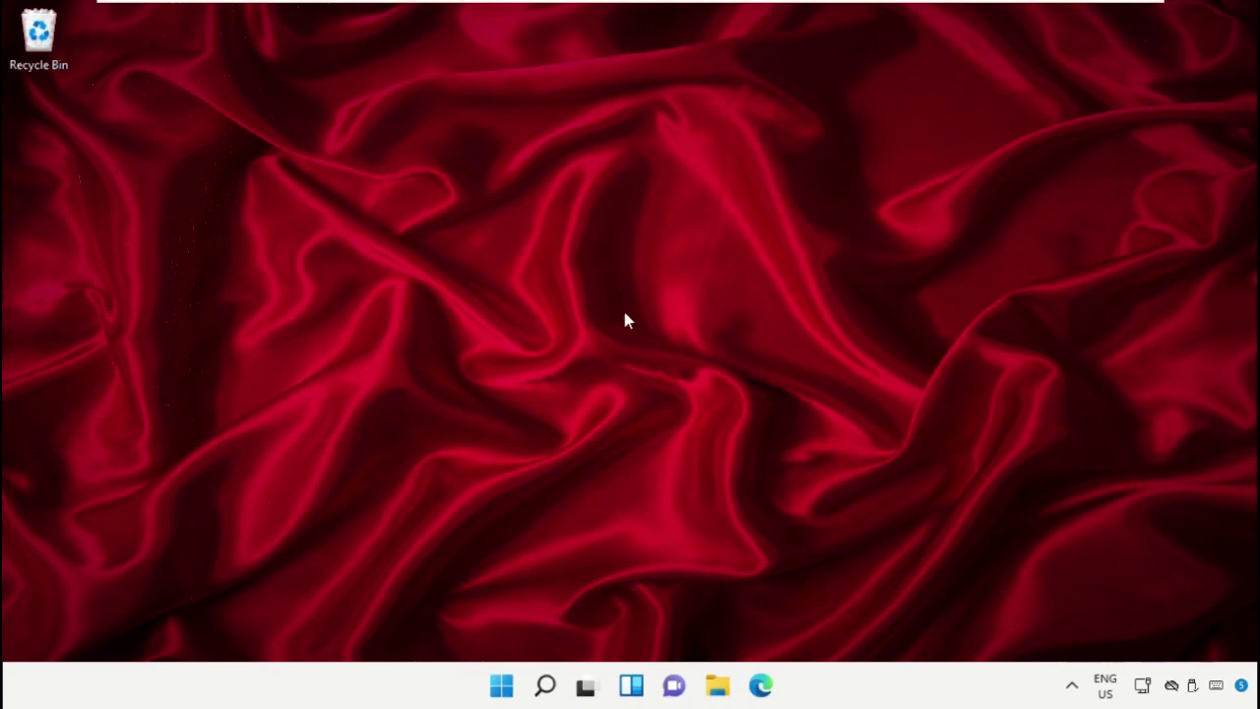
# Open a new Command Prompt as administrator, approving the UAC prompt, and reposition it
pyautogui.click(547, 686)
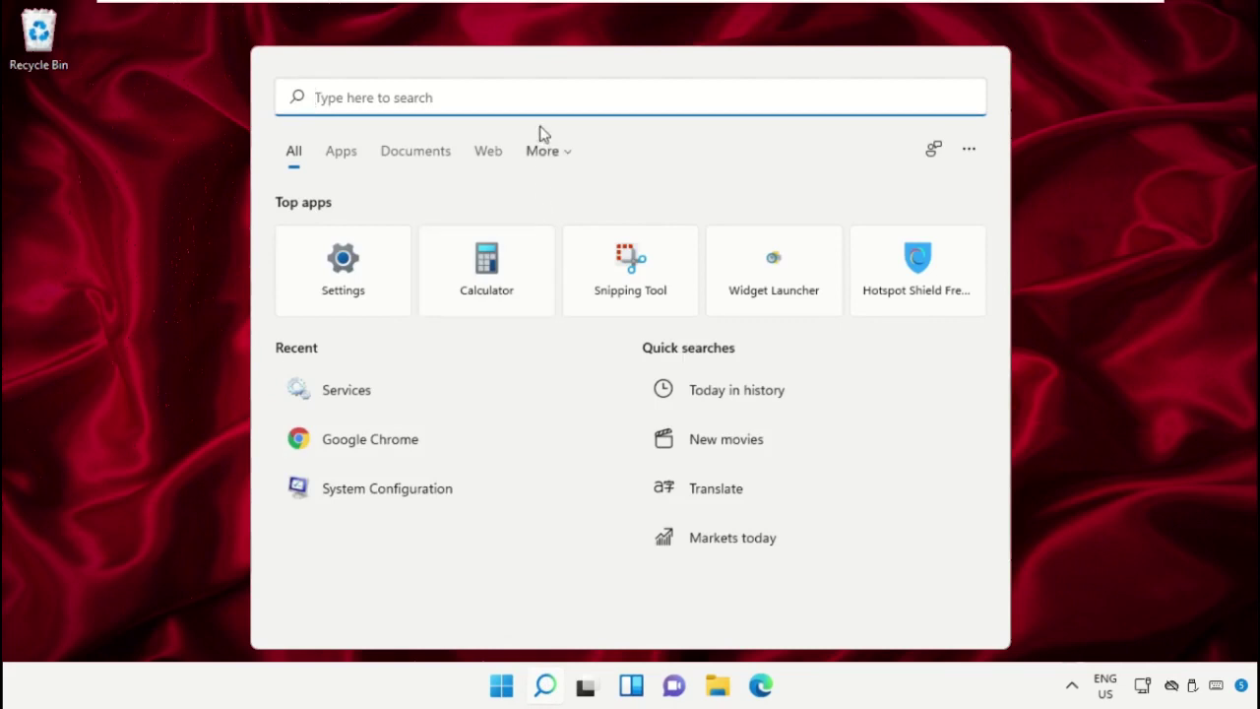
pyautogui.write('Cmd')
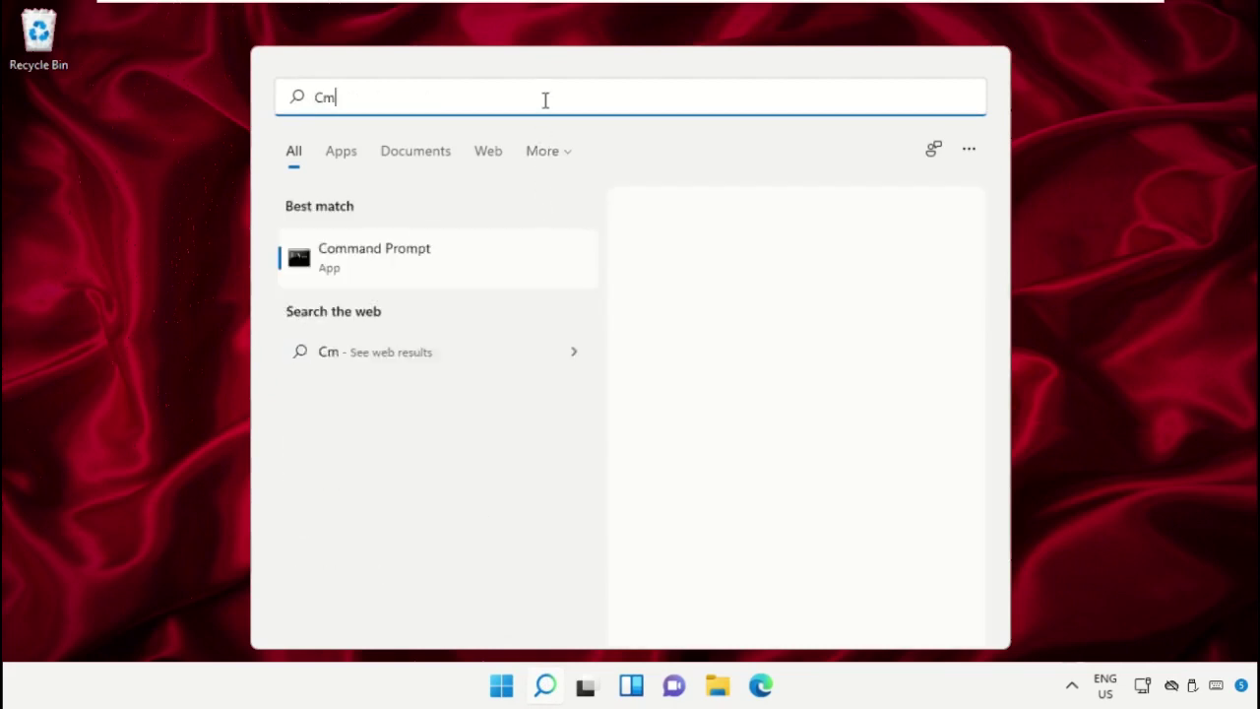
pyautogui.rightClick(374, 252)
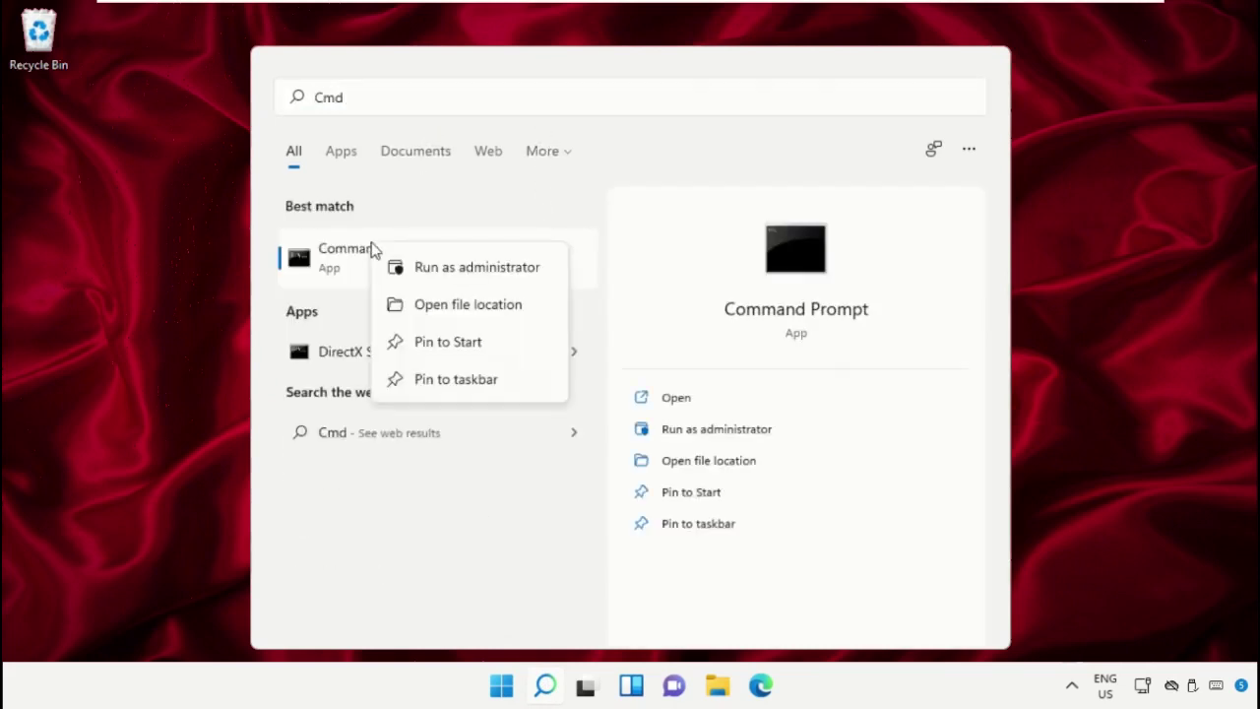
pyautogui.click(477, 268)
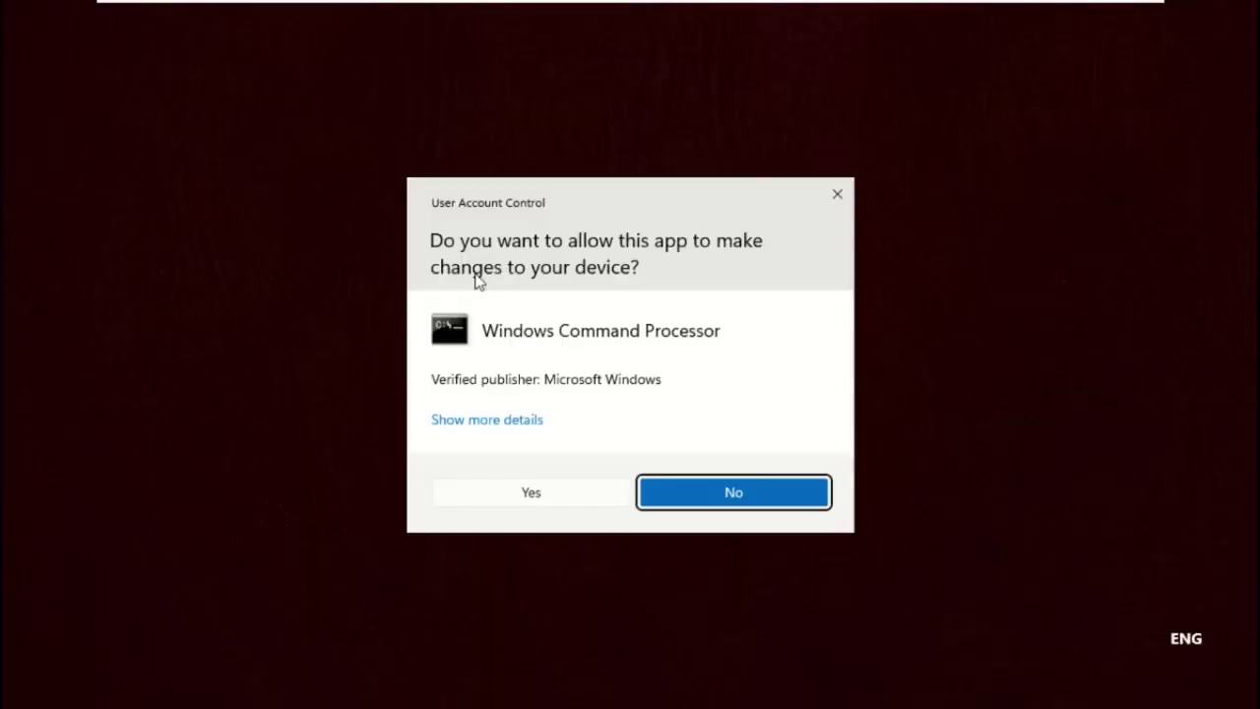
pyautogui.click(498, 504)
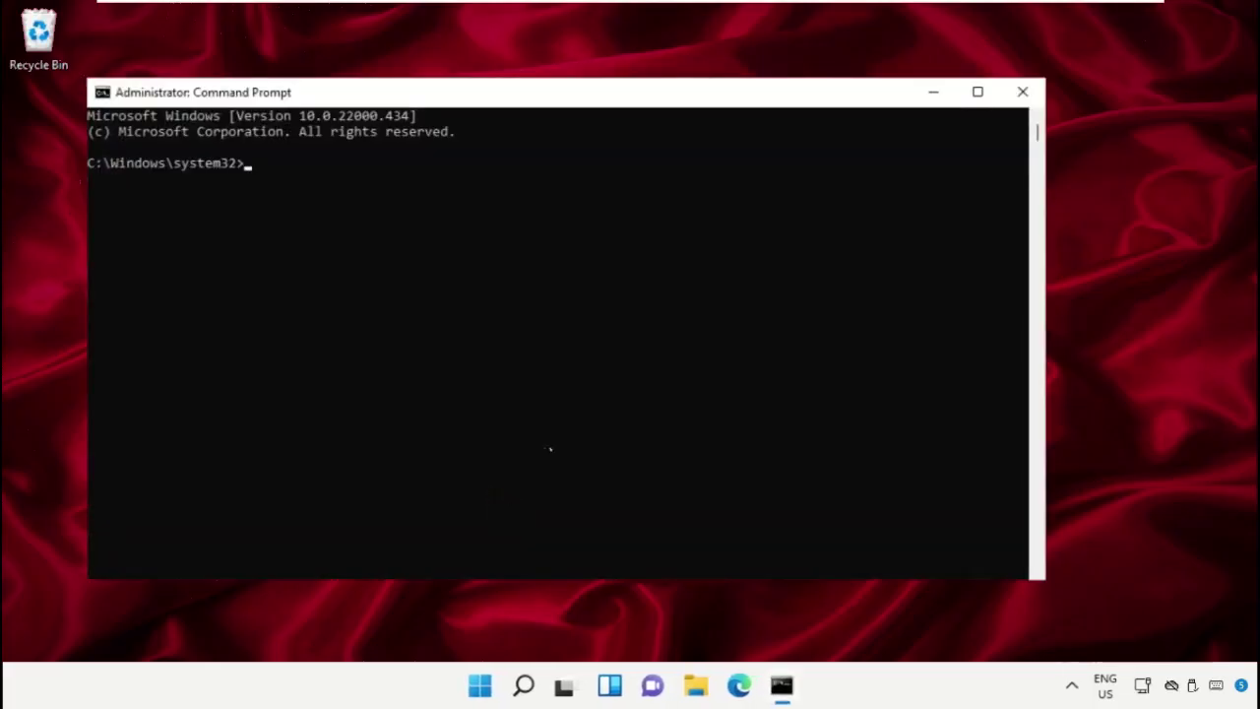
pyautogui.moveTo(688, 116); pyautogui.dragTo(770, 87)
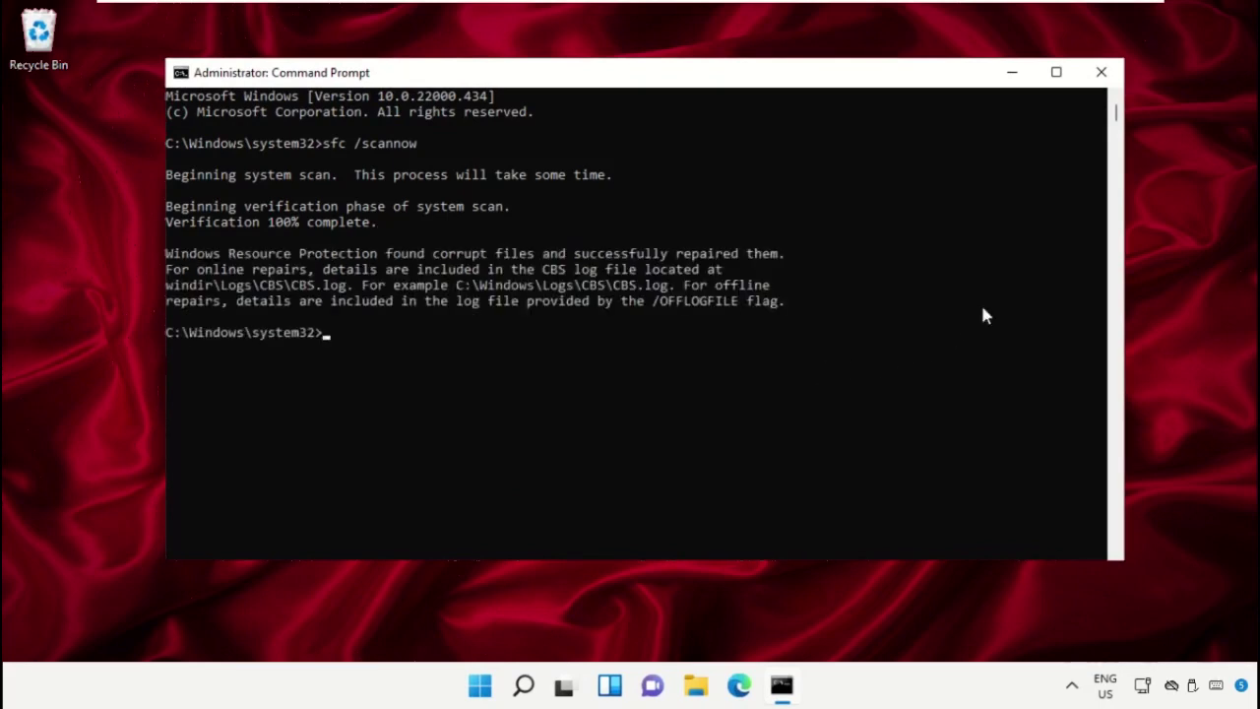
# Run Windows Memory Diagnostic with an immediate restart, then sign back in with the PIN
pyautogui.click(1101, 72)
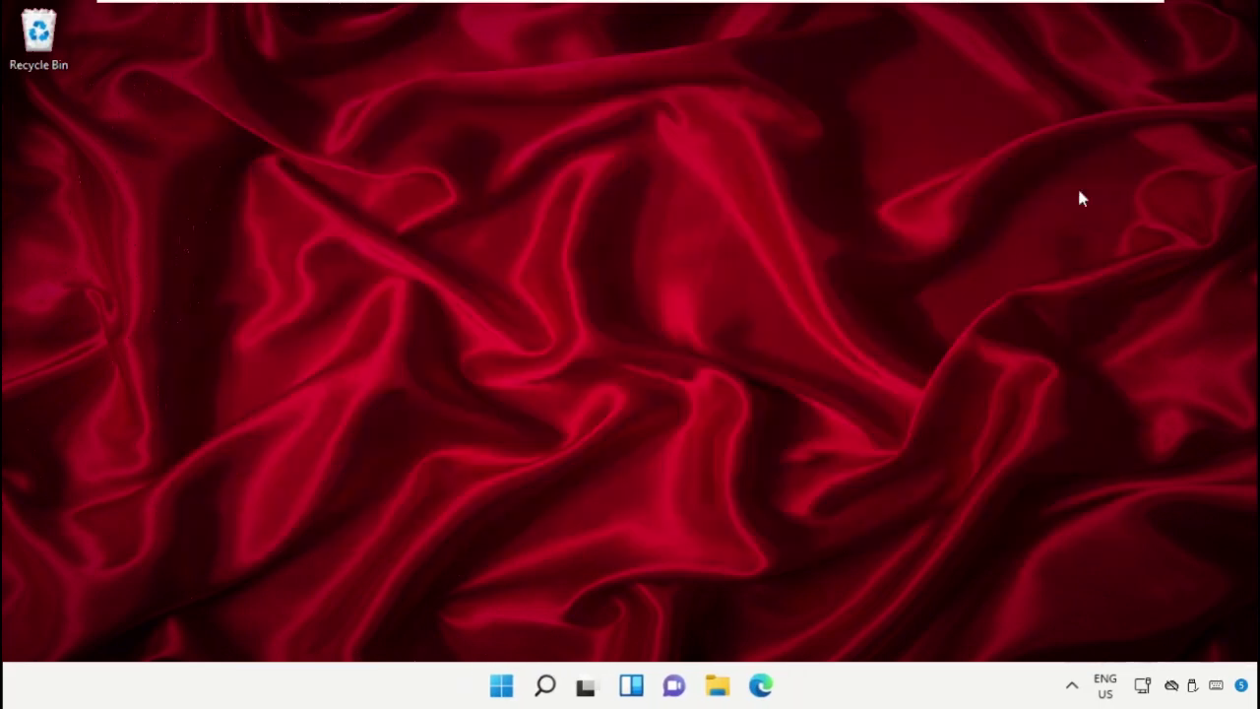
pyautogui.click(544, 686)
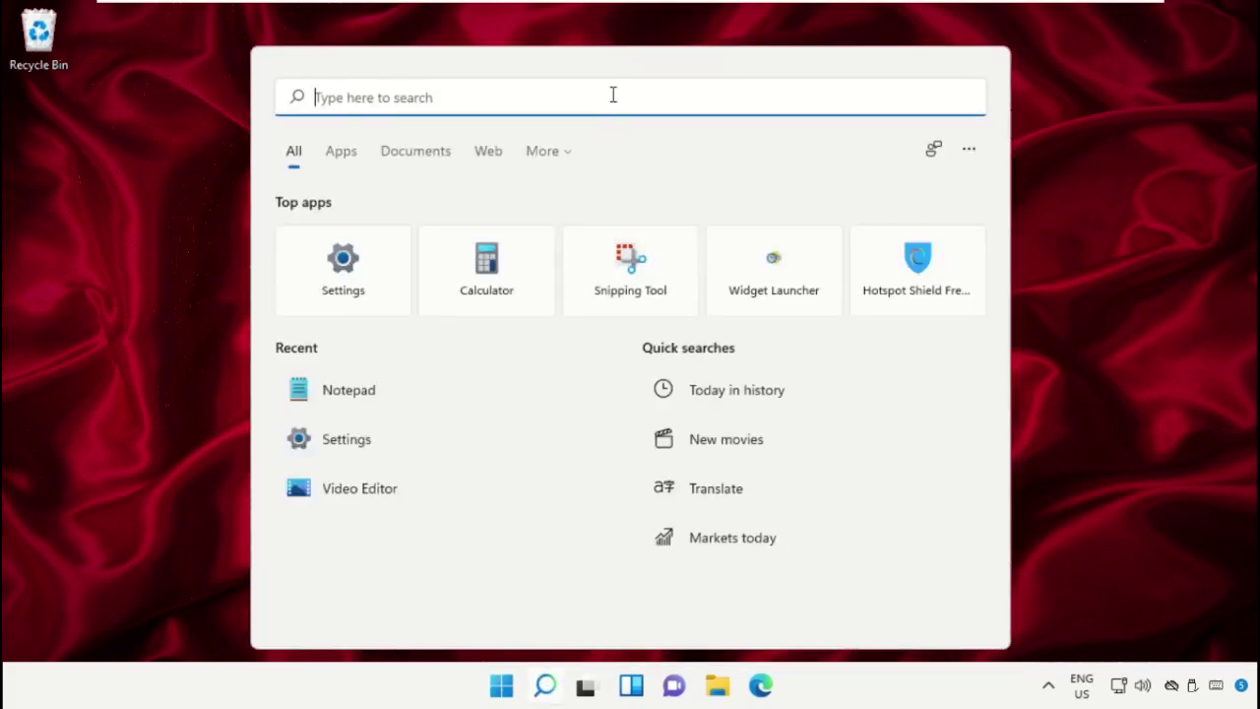
pyautogui.write('Windows memory Diagnostic')
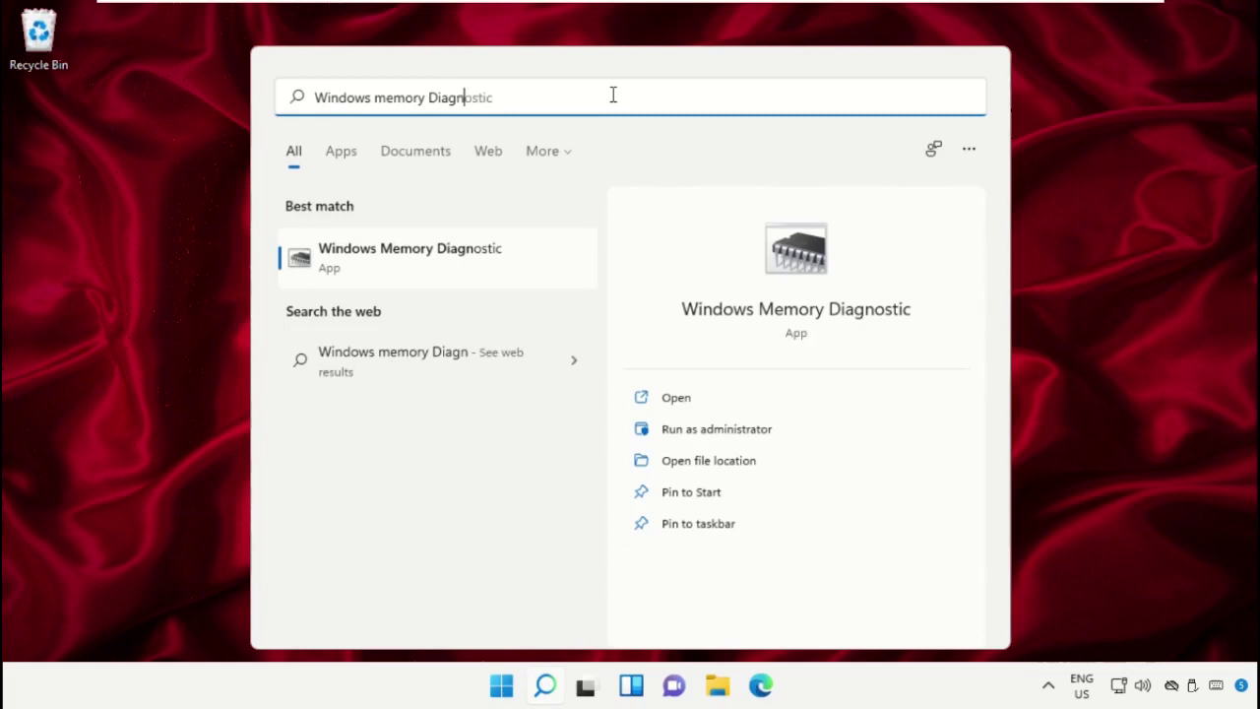
pyautogui.click(456, 261)
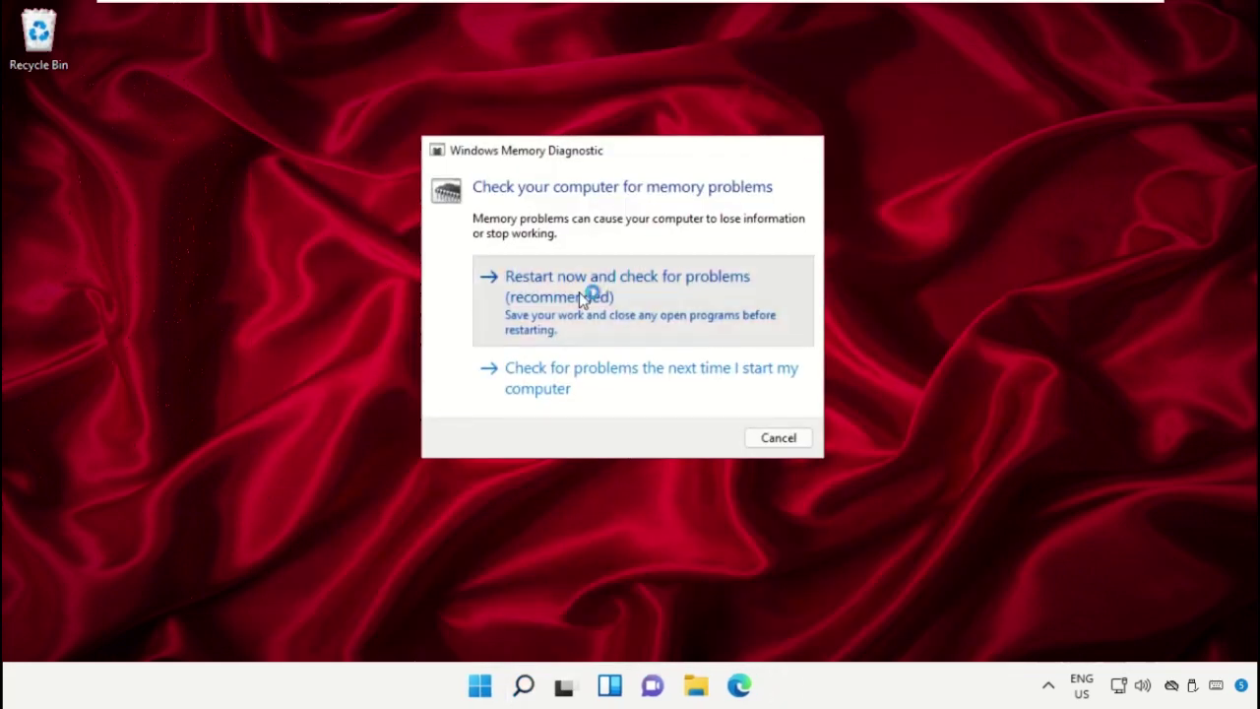
pyautogui.click(579, 291)
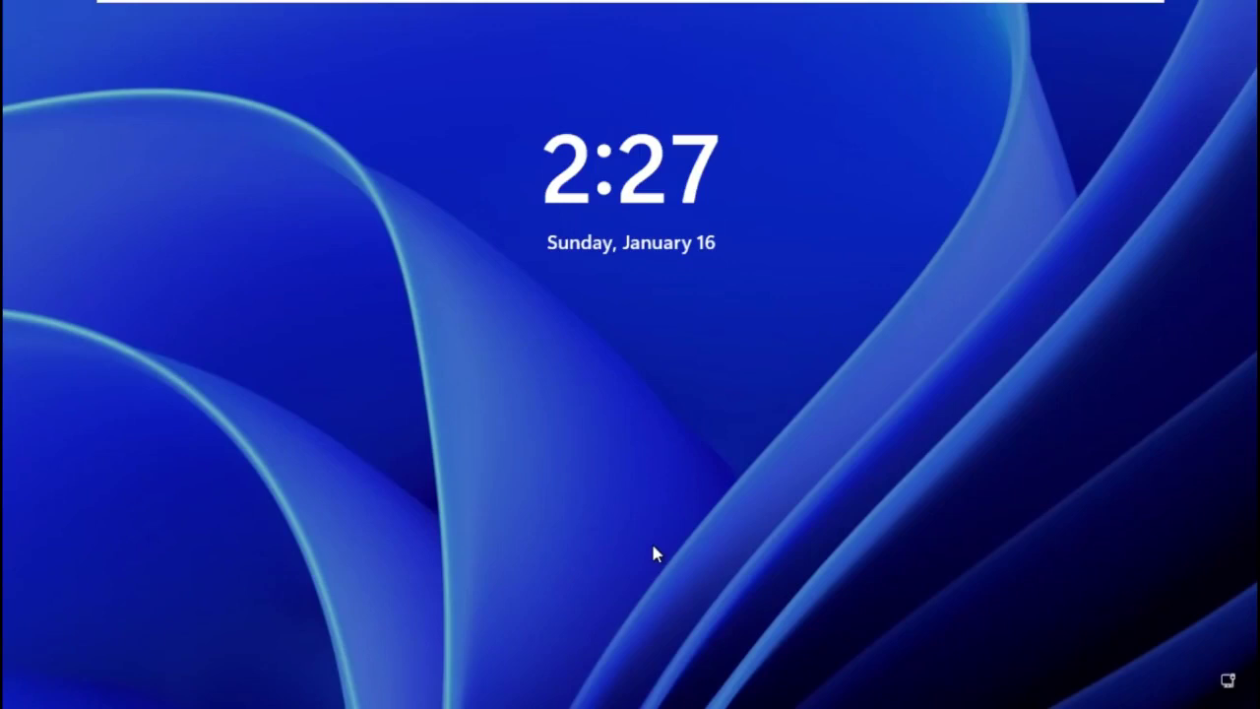
pyautogui.click(652, 548)
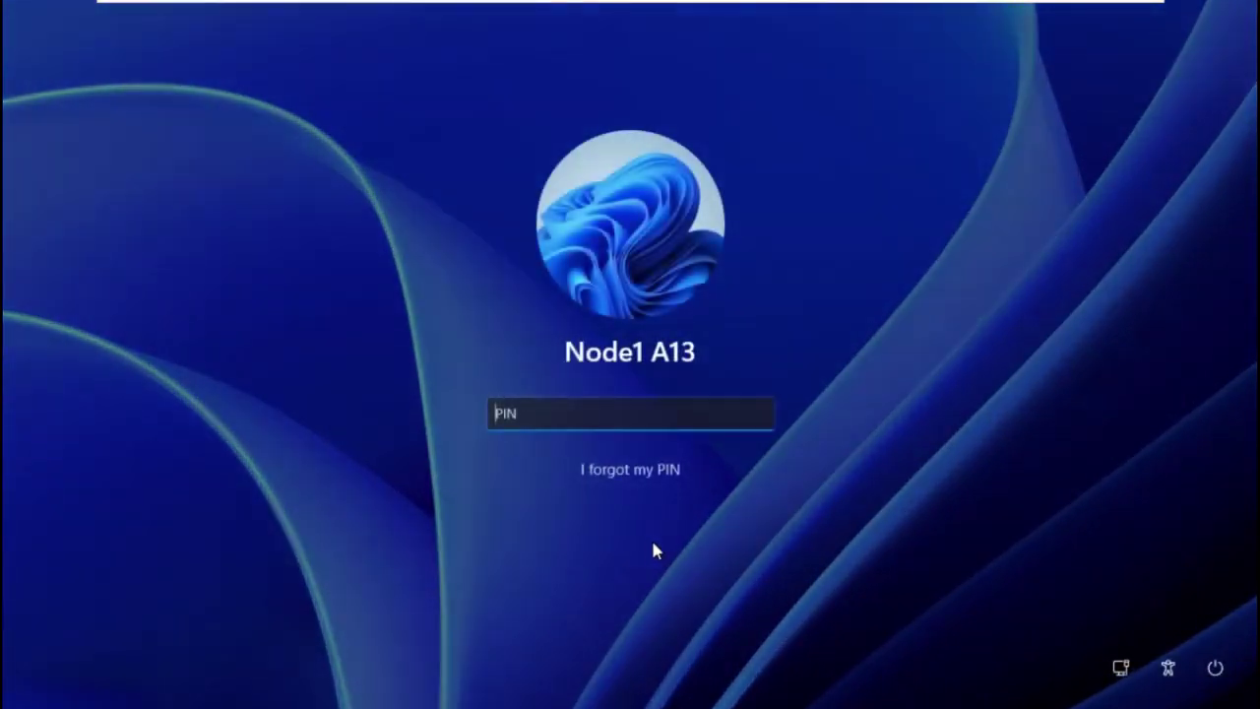
pyautogui.write('1234')
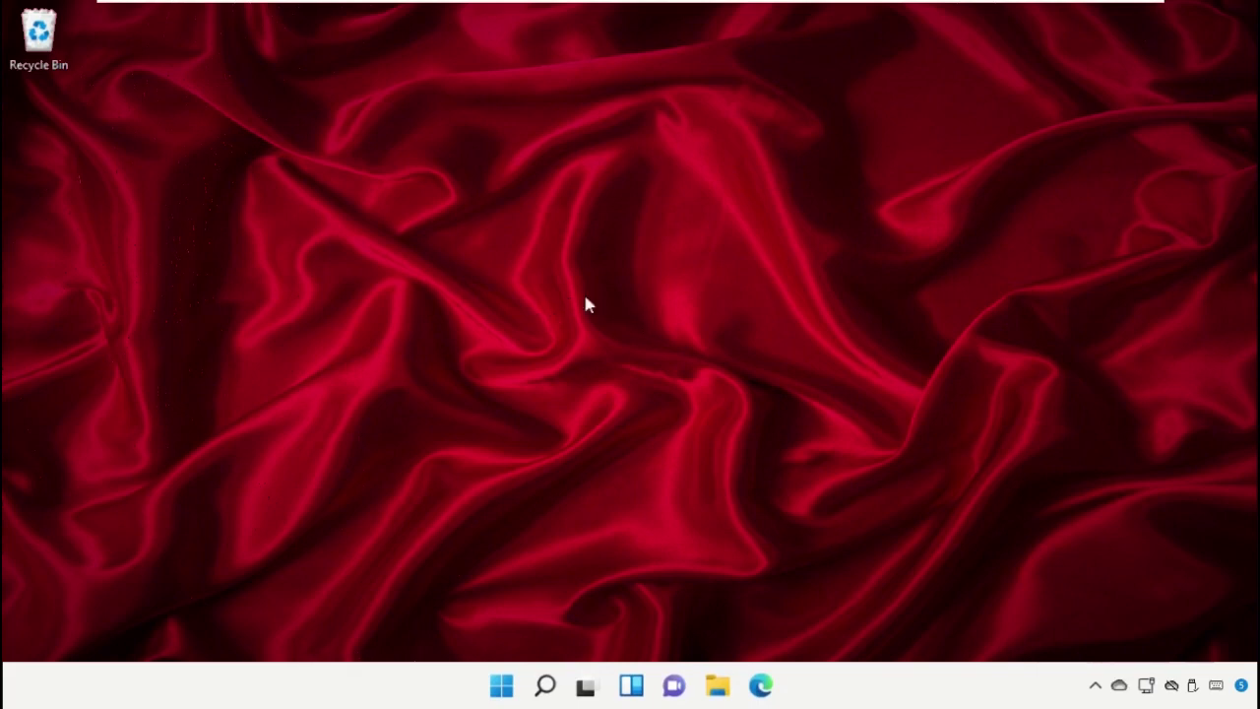
# Launch System Restore via rstrui, pick the Jan 2022 restore point, and scan affected programs
pyautogui.click(544, 689)
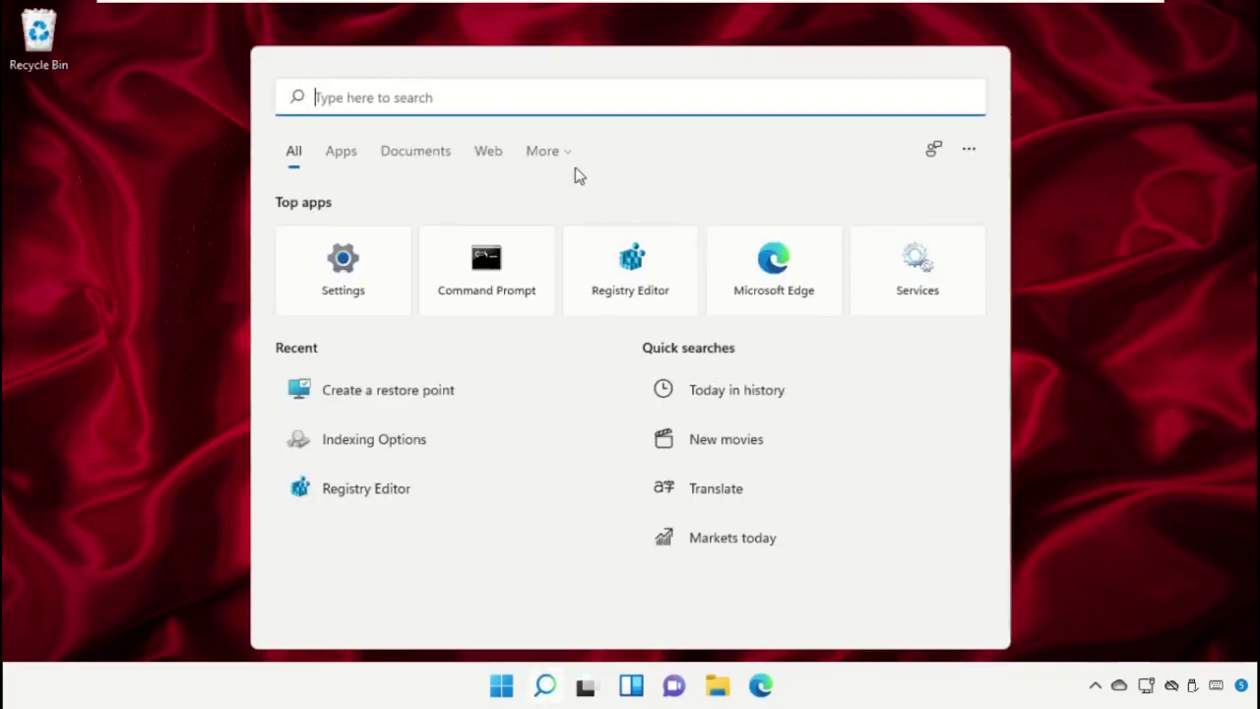
pyautogui.write('Rstrui')
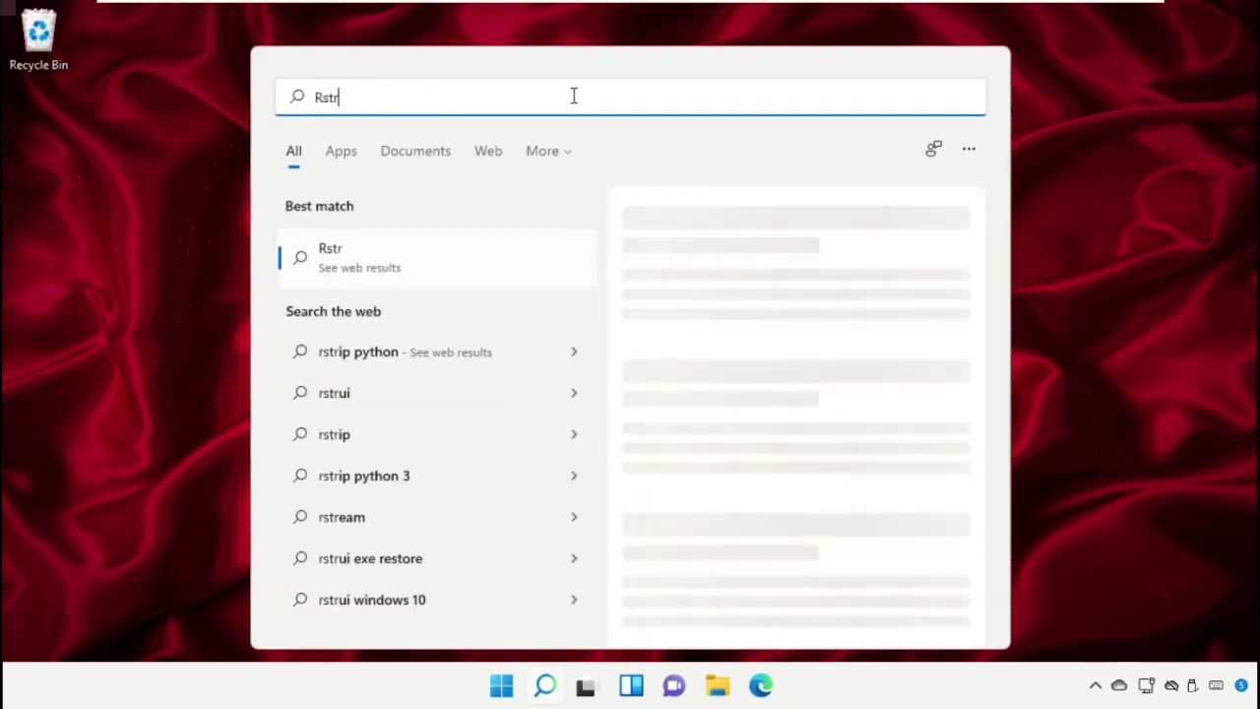
pyautogui.click(425, 256)
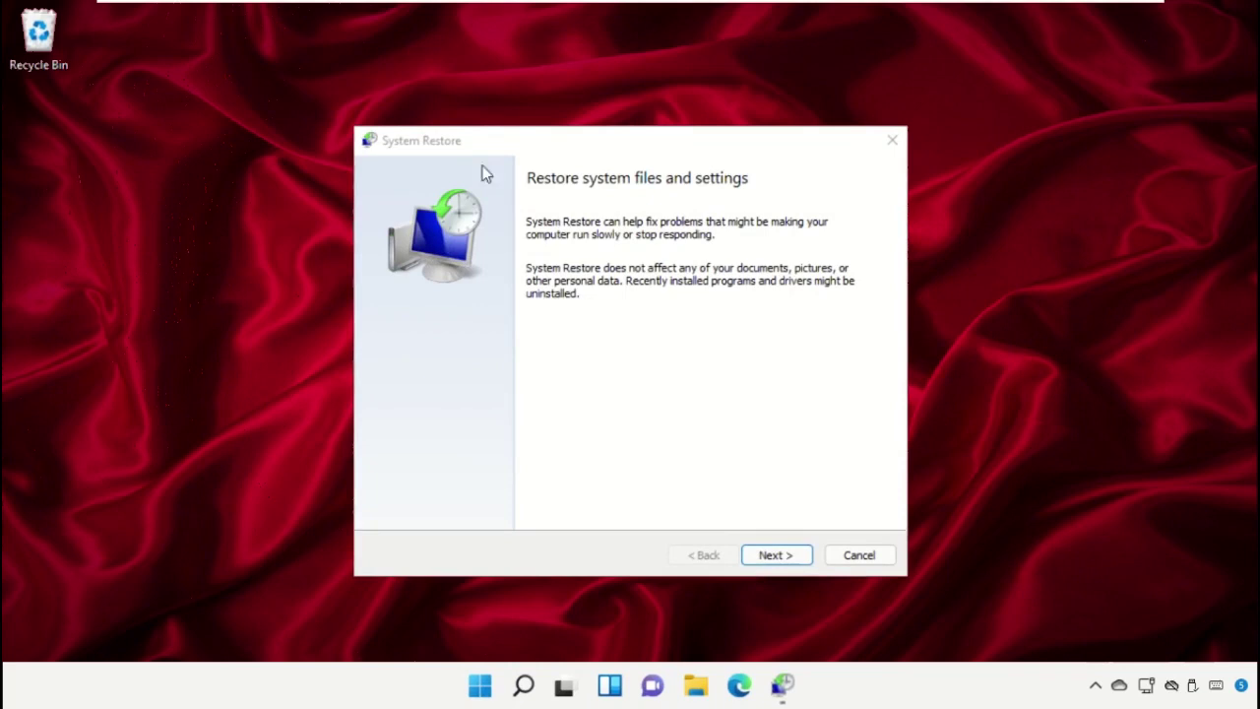
pyautogui.click(772, 557)
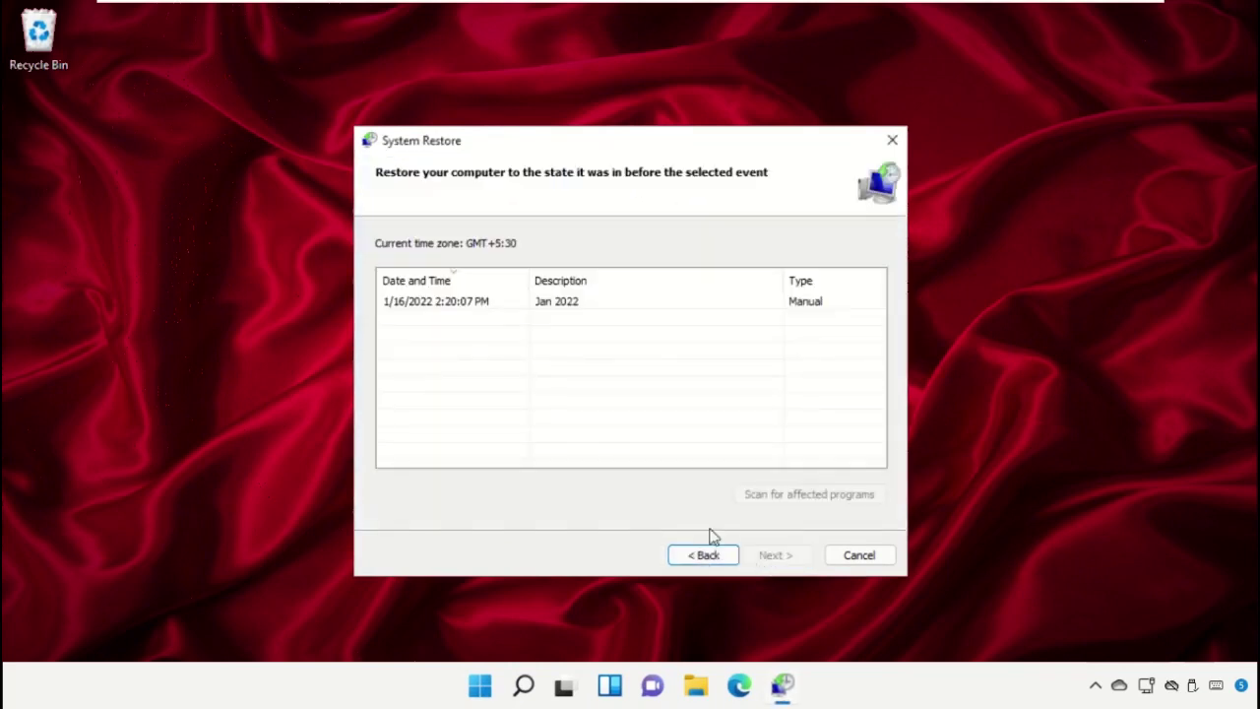
pyautogui.click(669, 304)
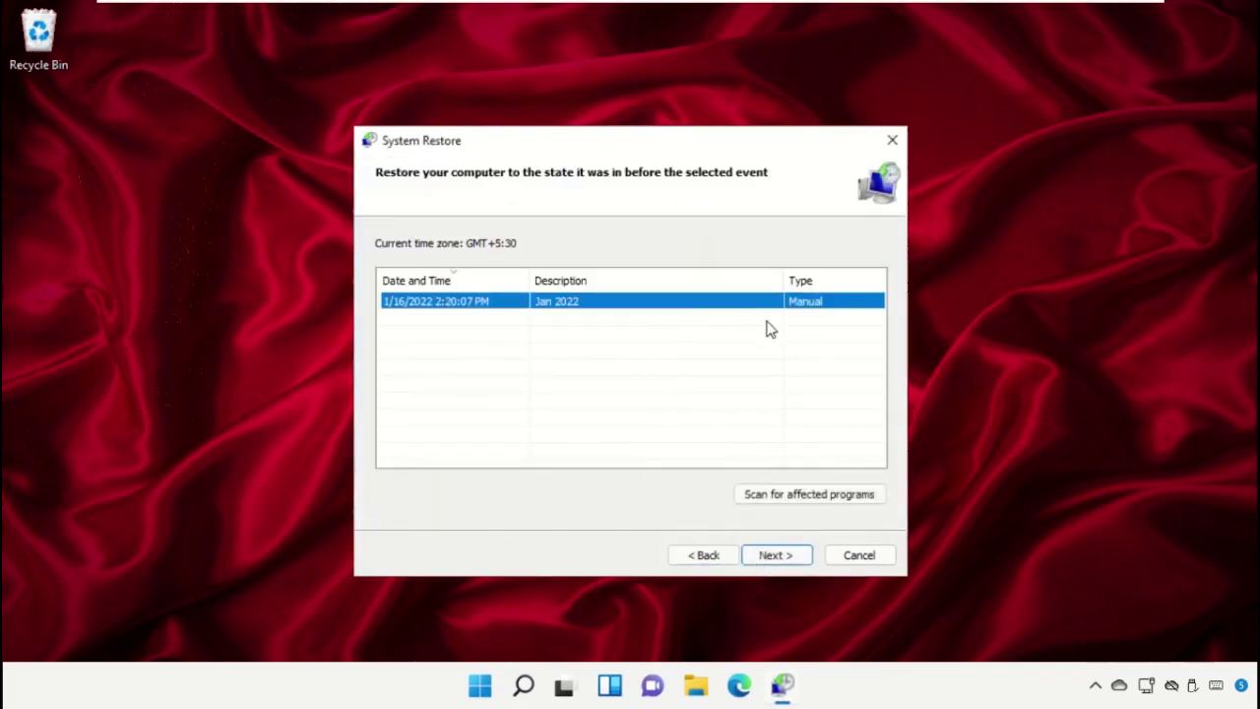
pyautogui.click(799, 494)
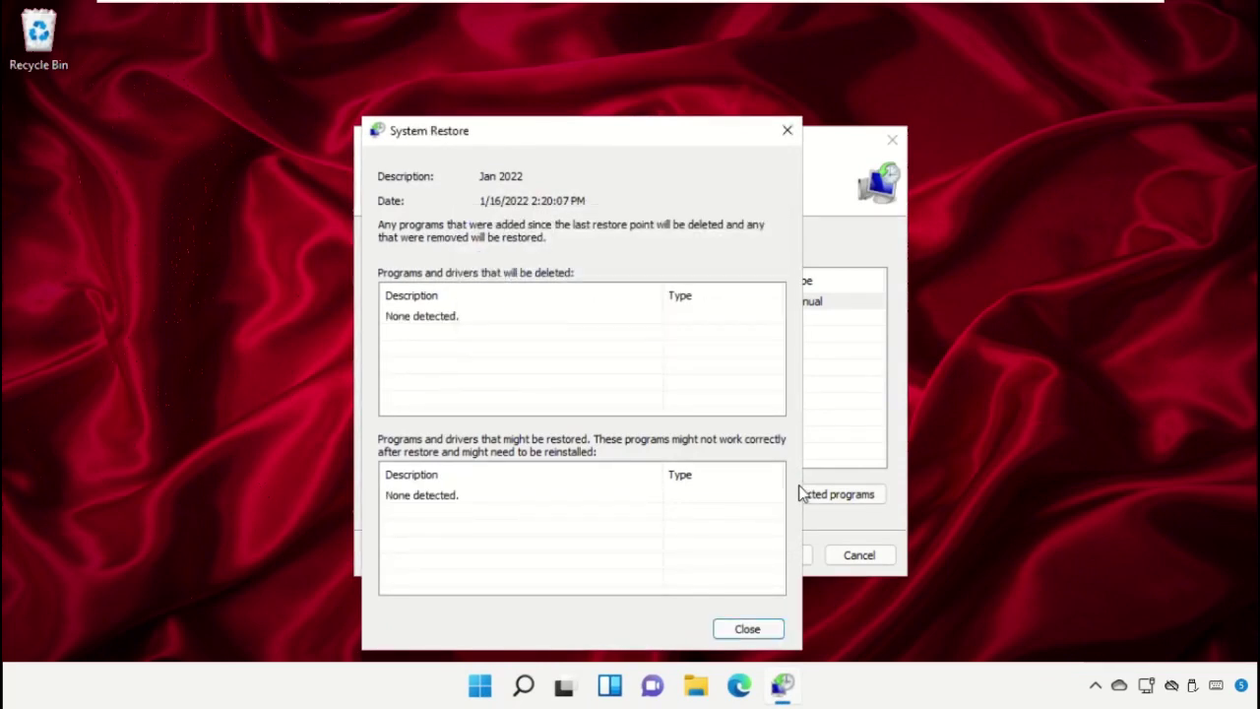
pyautogui.click(747, 628)
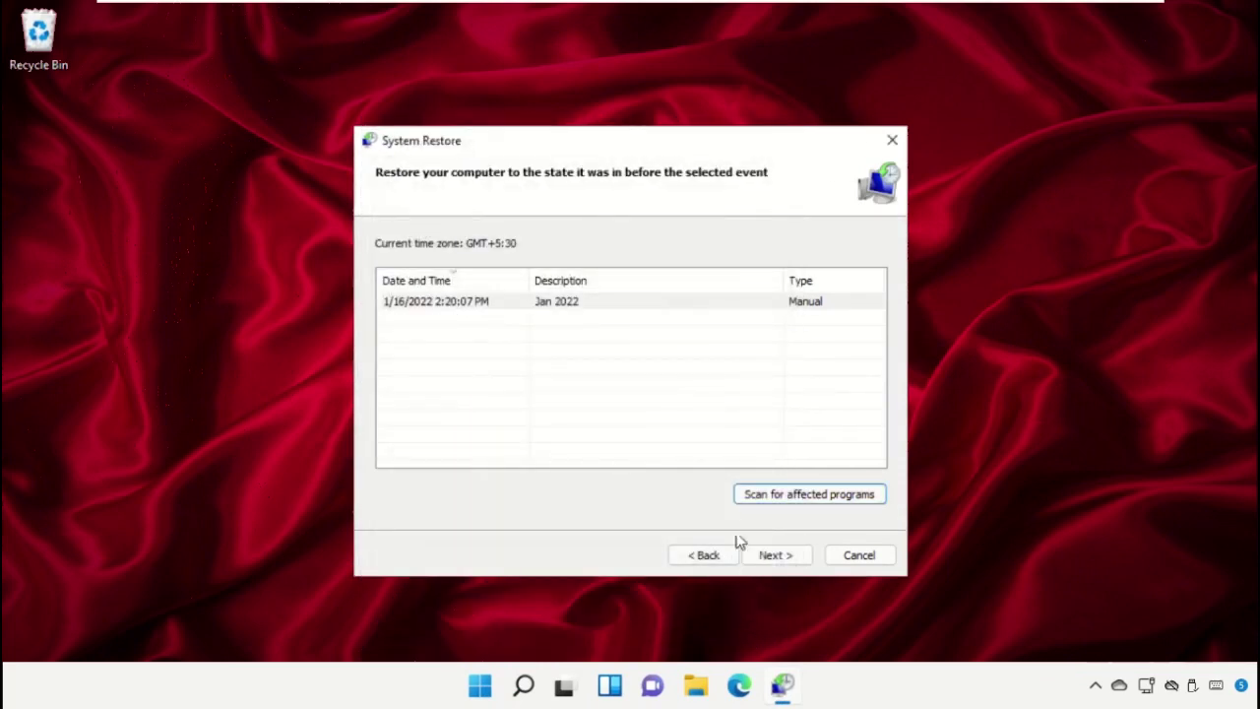
# Confirm and start the restore to 1/16/2022 2:20:07 PM, then sign in with the PIN
pyautogui.click(775, 555)
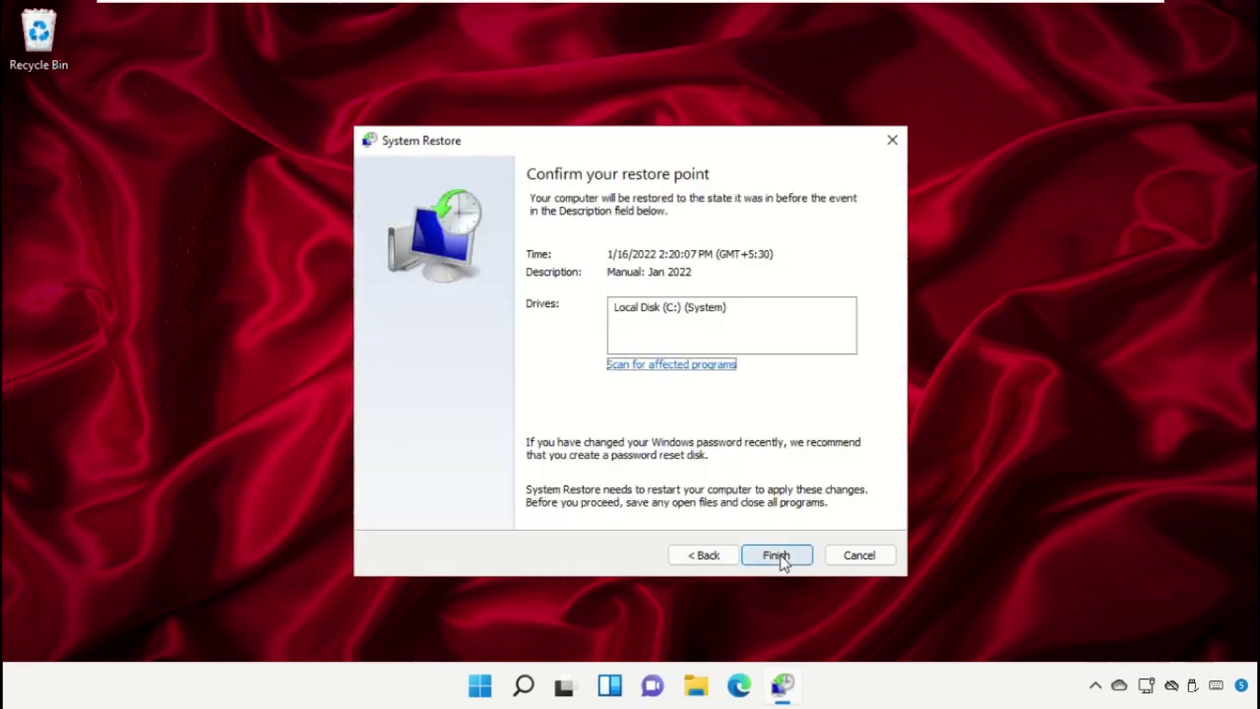
pyautogui.click(778, 557)
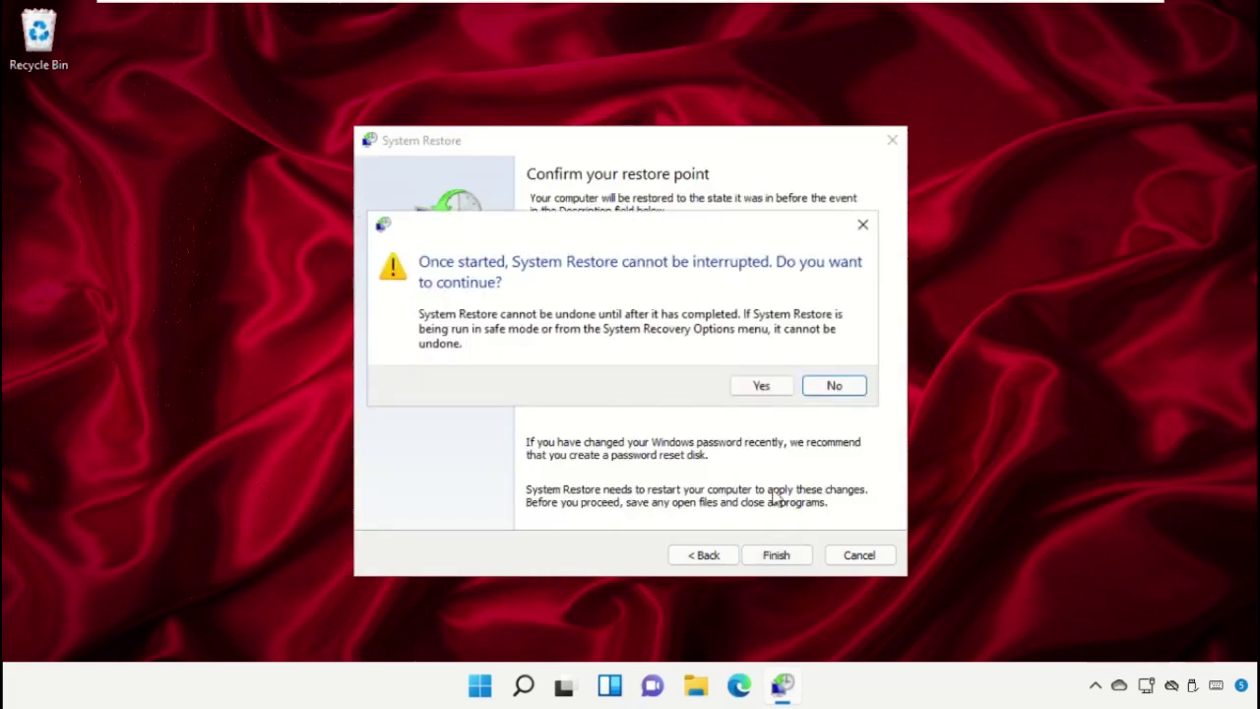
pyautogui.click(772, 390)
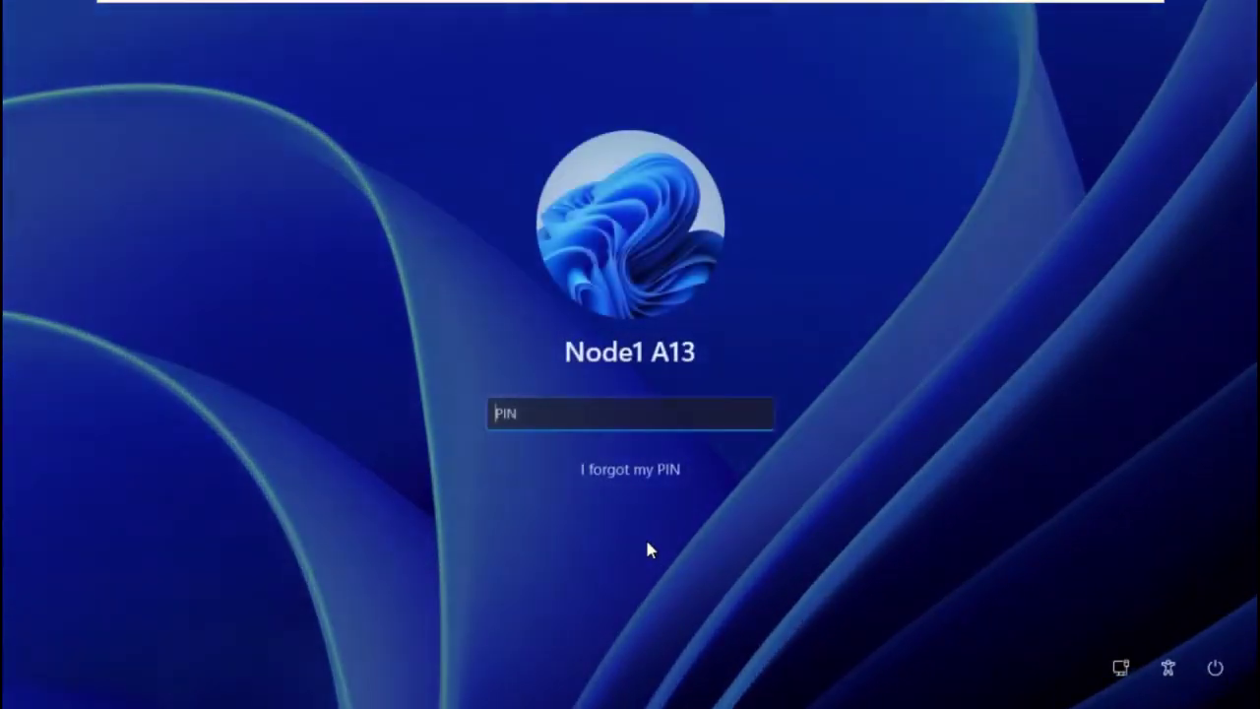
pyautogui.write('••••')
pyautogui.press('Return')
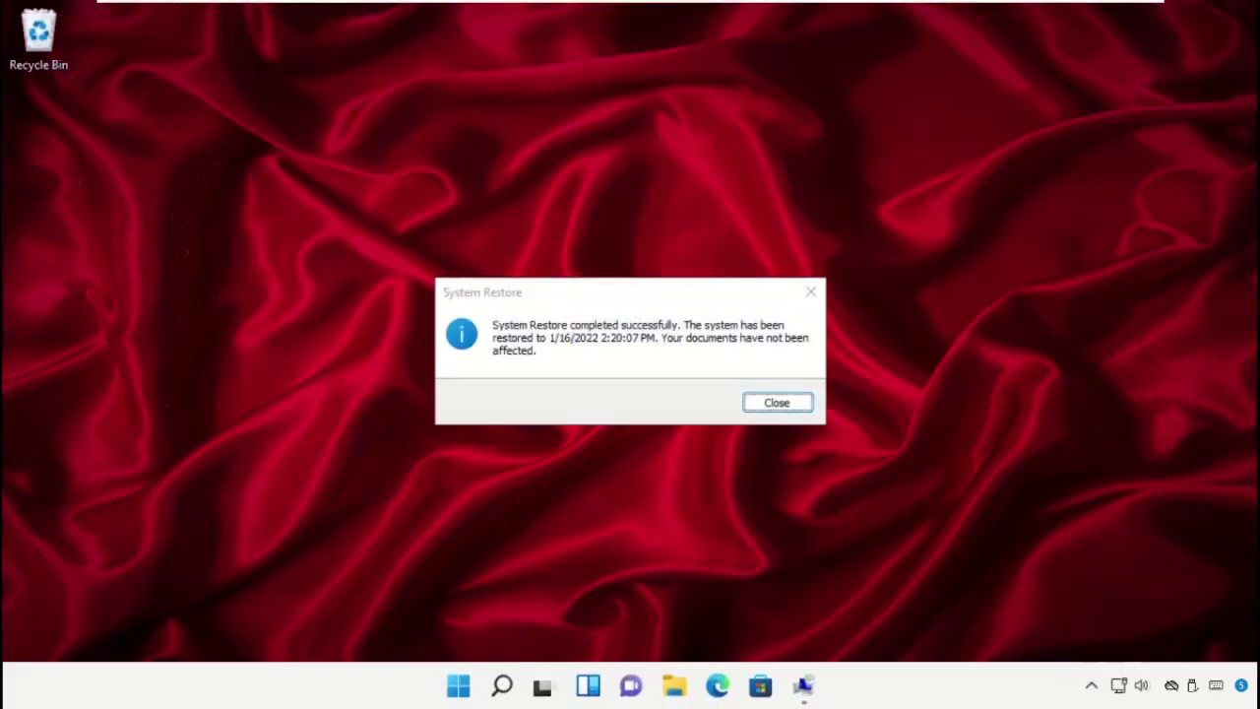
# Close the System Restore success message and bring up the Start menu's Shut down and Restart options
pyautogui.click(777, 403)
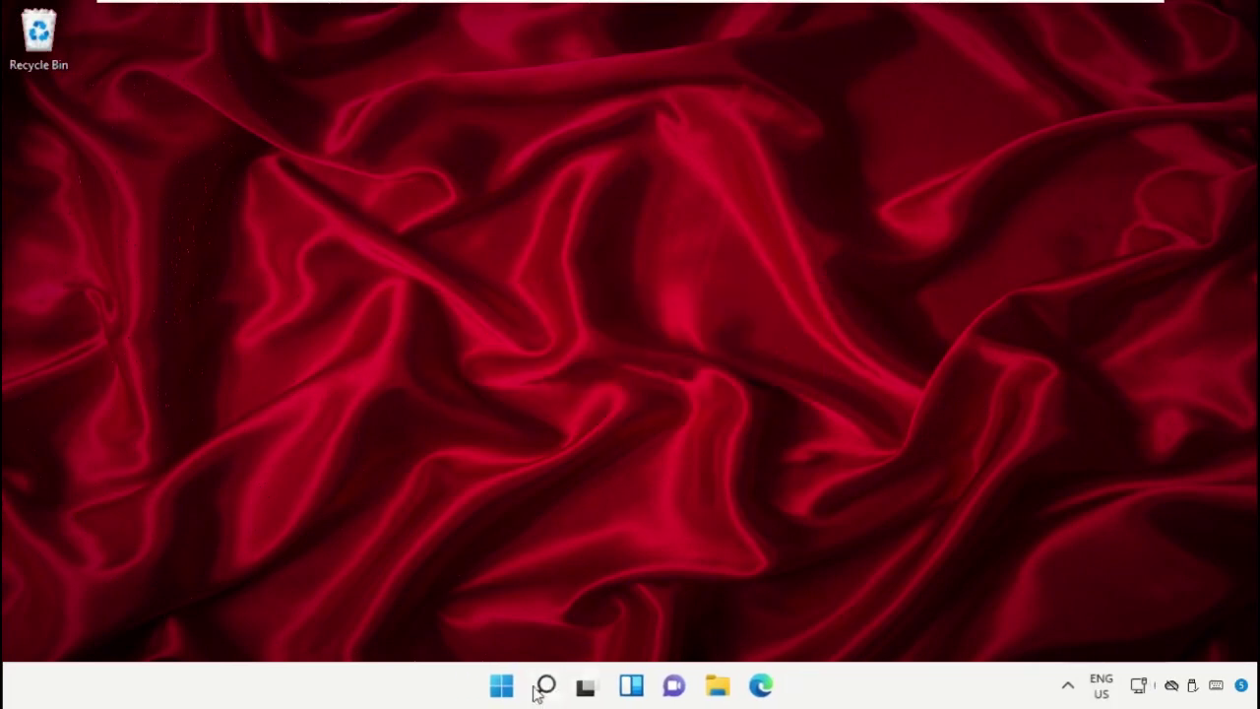
pyautogui.click(501, 686)
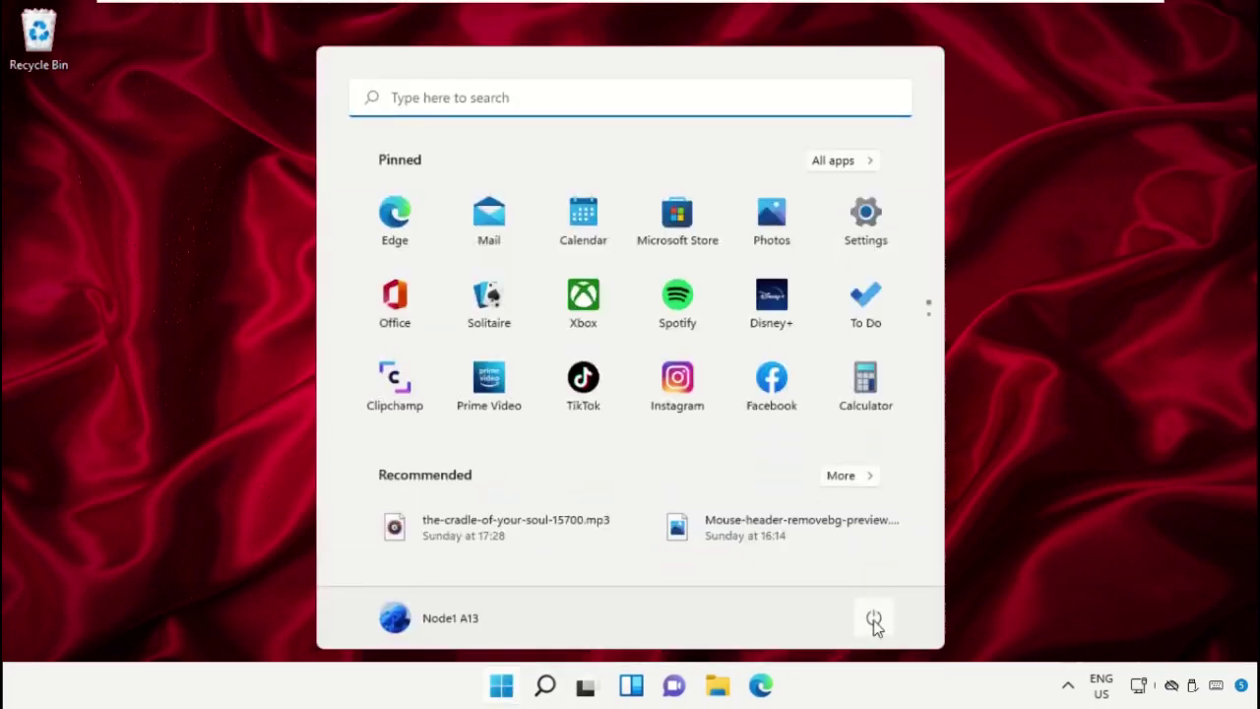
pyautogui.click(874, 620)
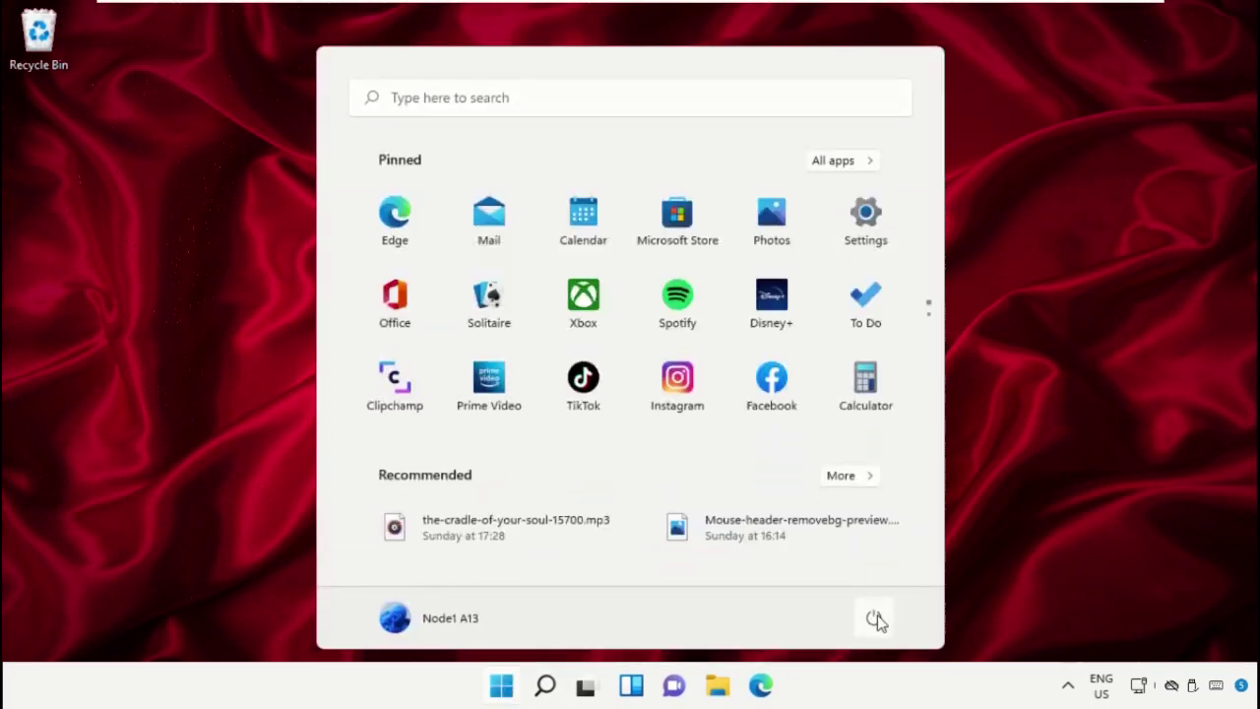